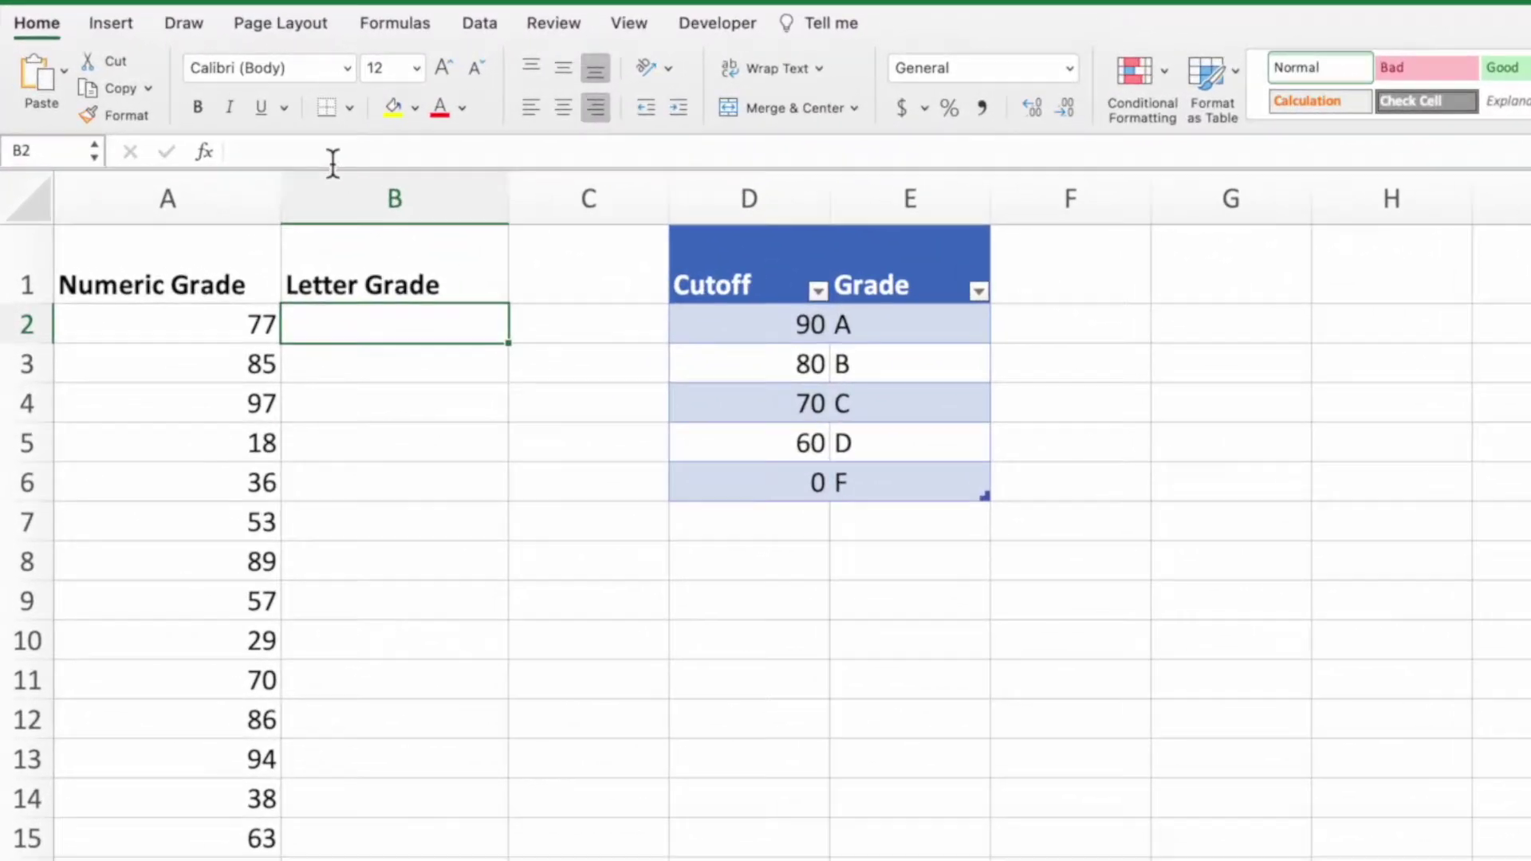
- Start =XLOOKUP( in B2 with A2 as lookup value and GradeCutoffs[Cutoff] as lookup array
click(203, 124)
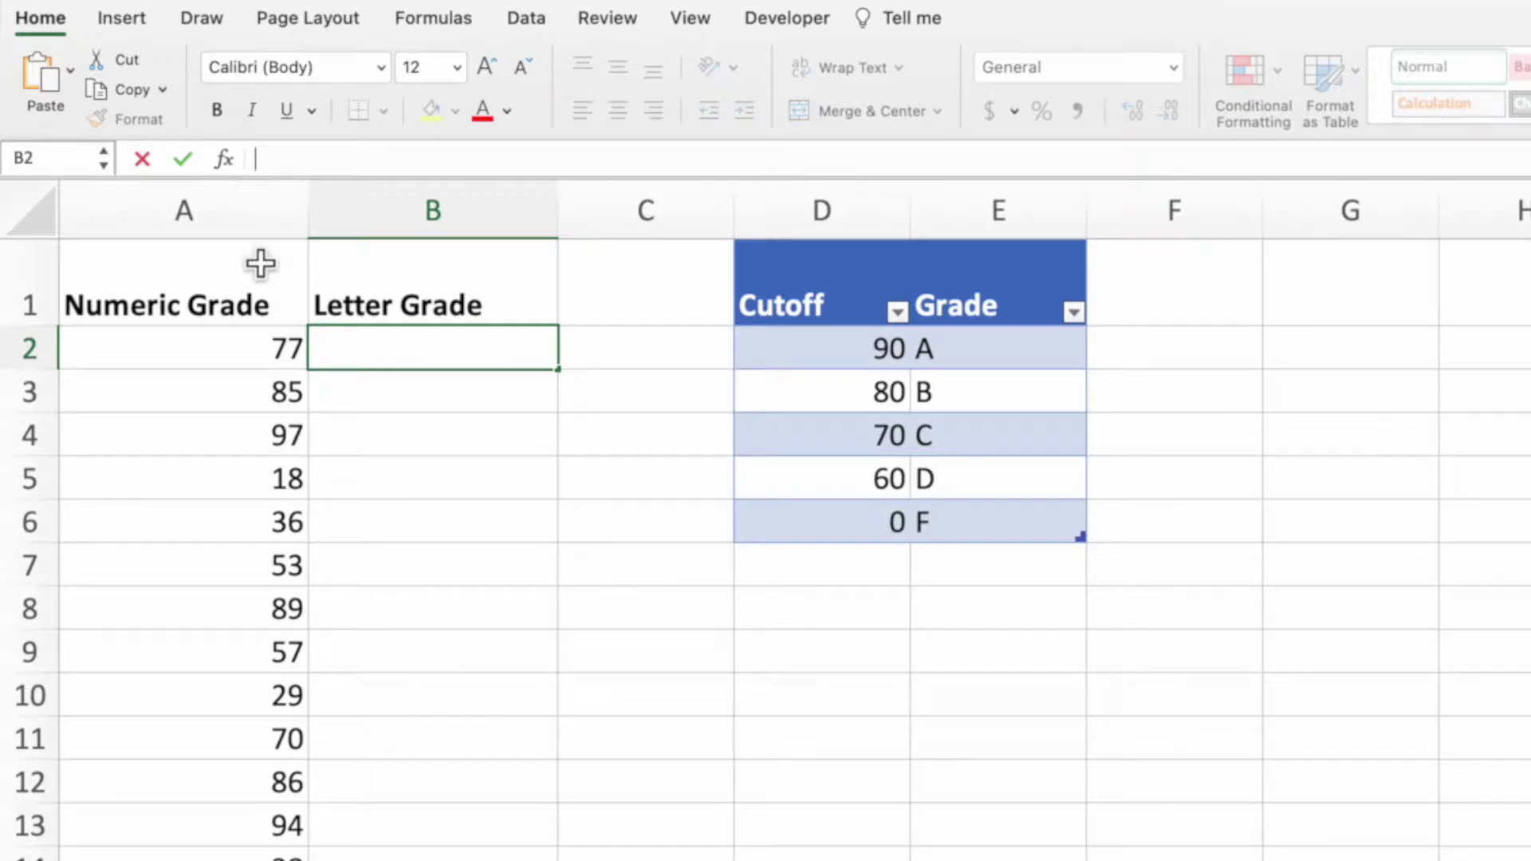
text(=XL)
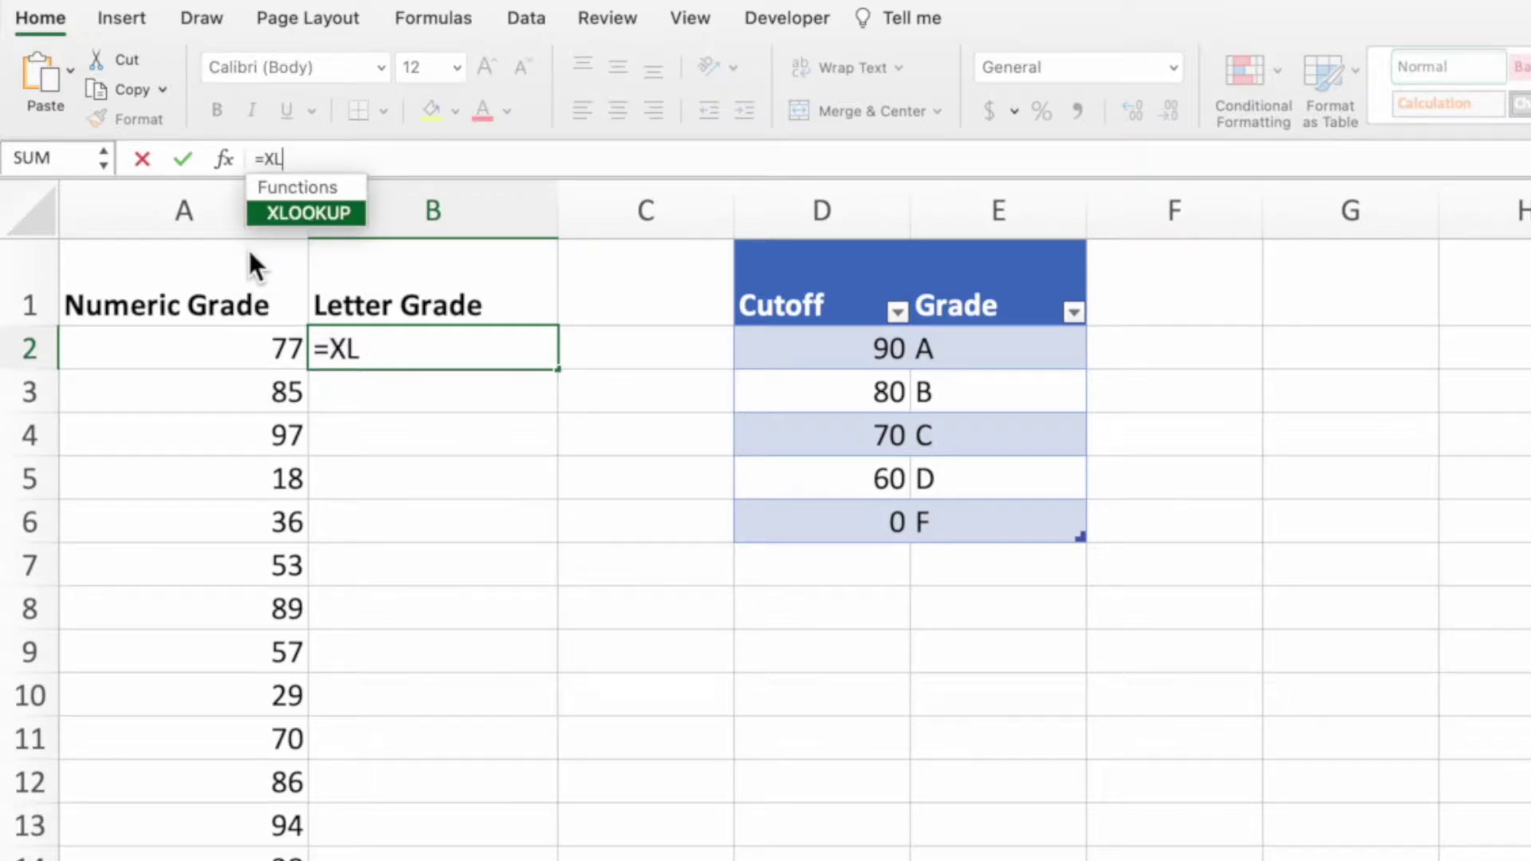
text(OOKUP()
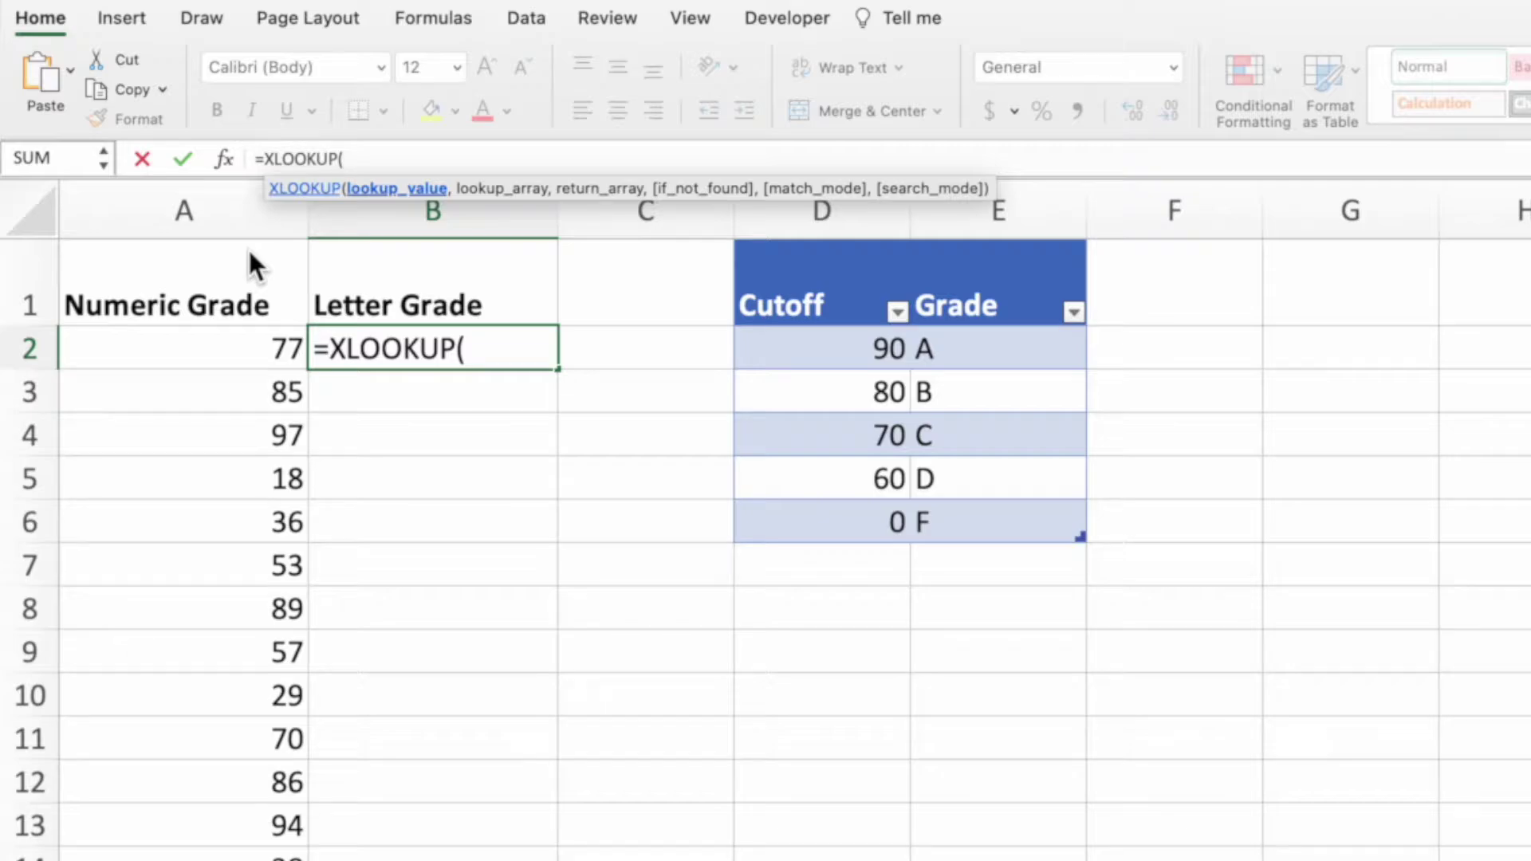
click(233, 353)
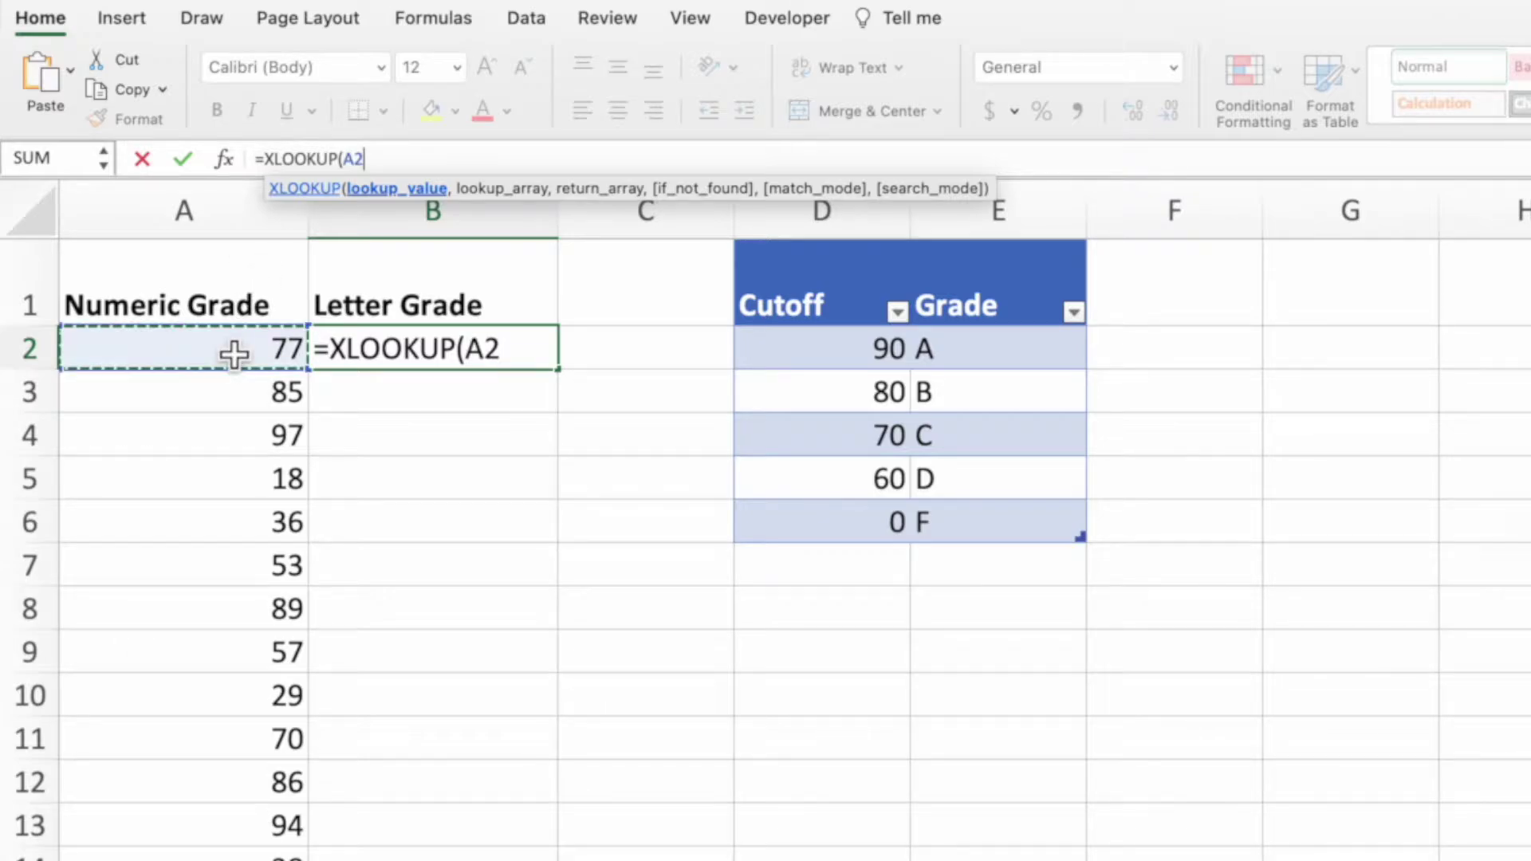
text(,)
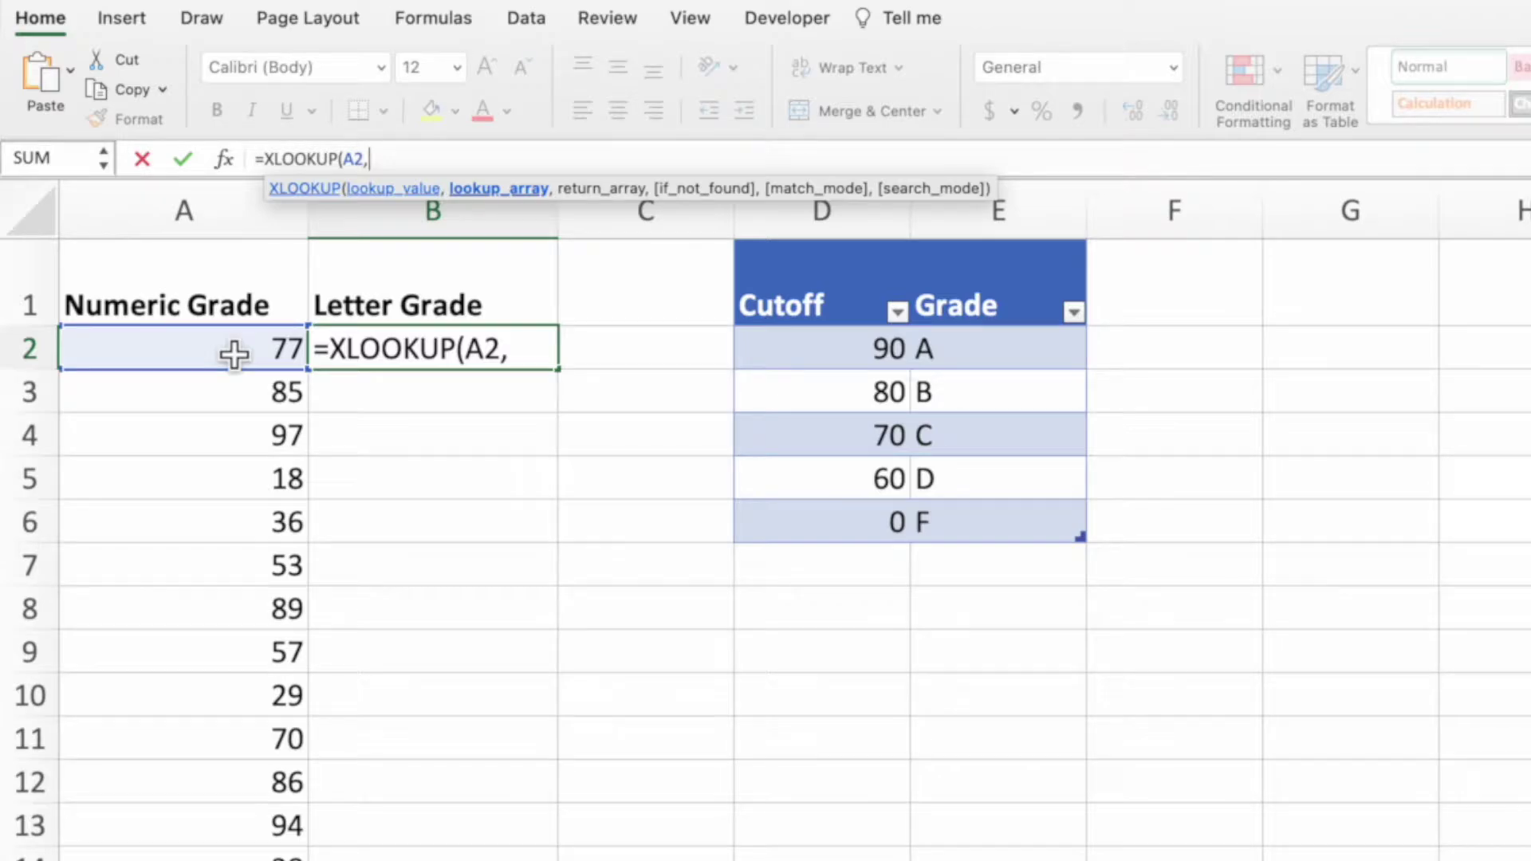
drag(793, 355, 794, 538)
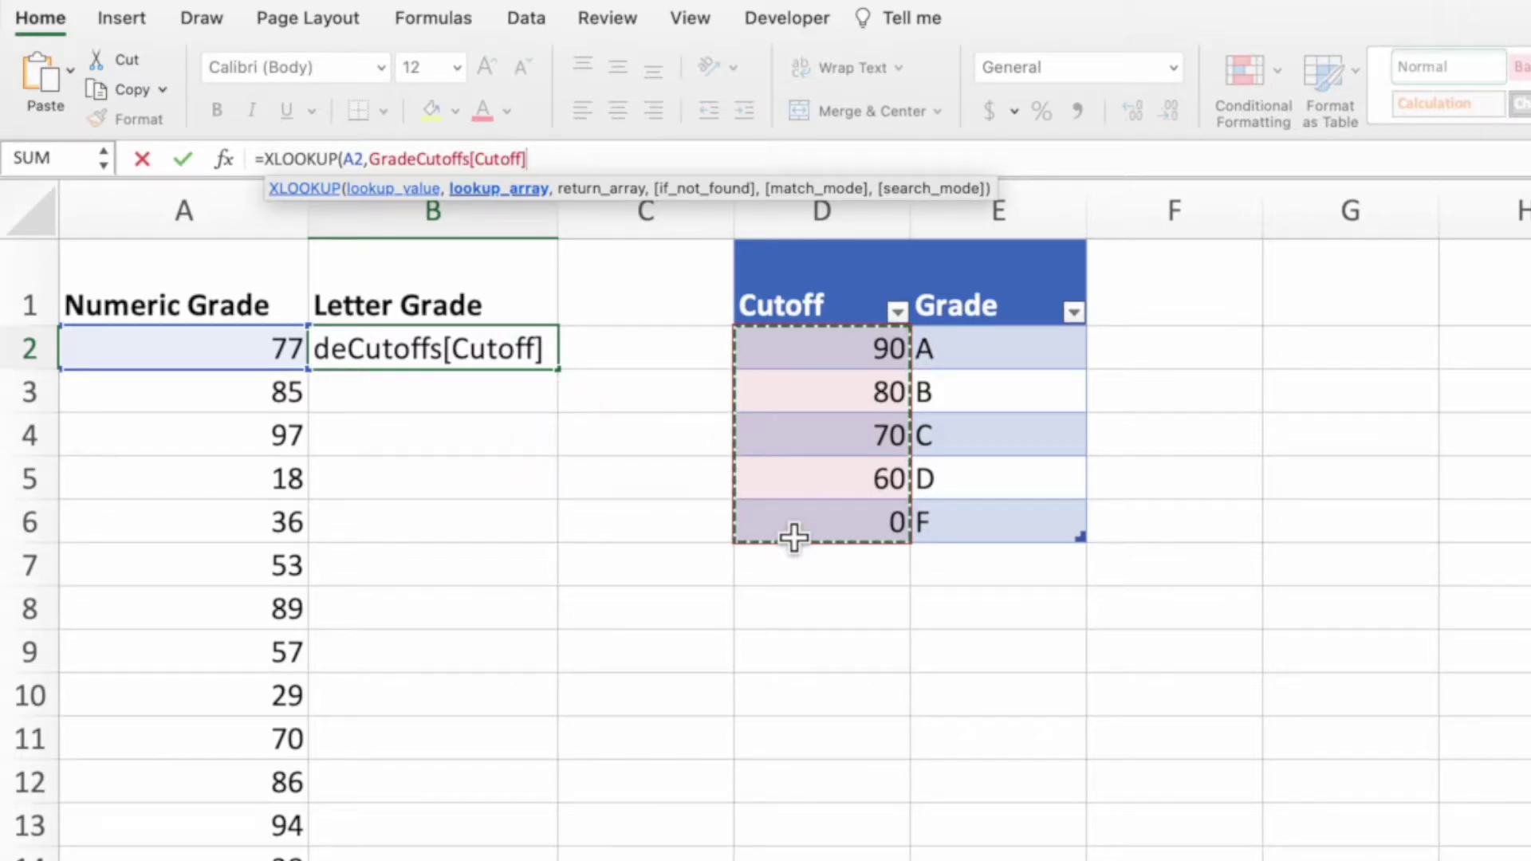
- Finish the XLOOKUP with GradeCutoffs[Grade] as return array and match mode -1 (exact or next smaller)
text(,)
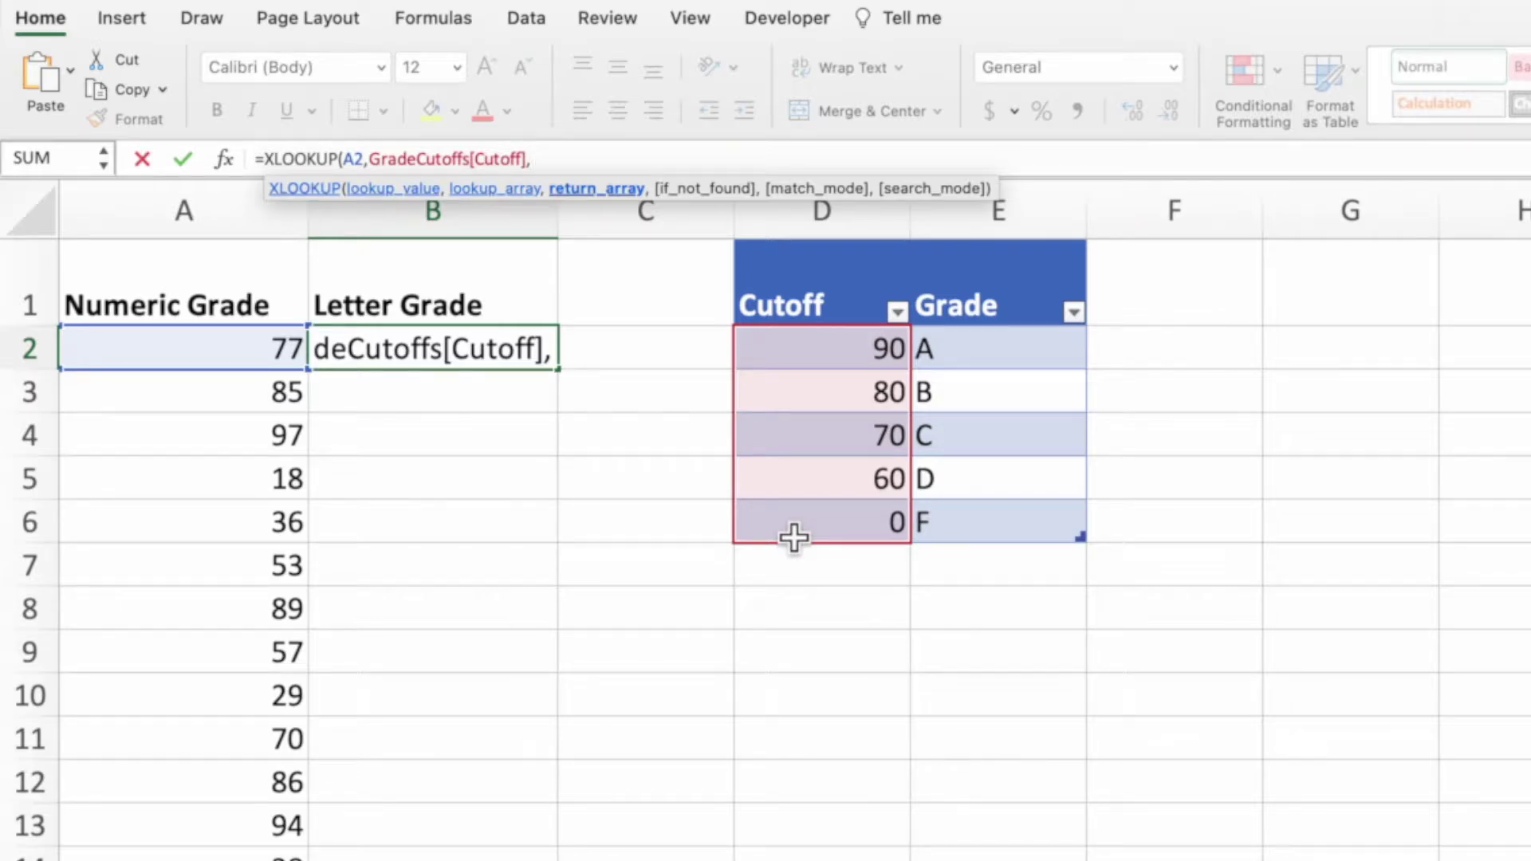
drag(1031, 369, 1031, 535)
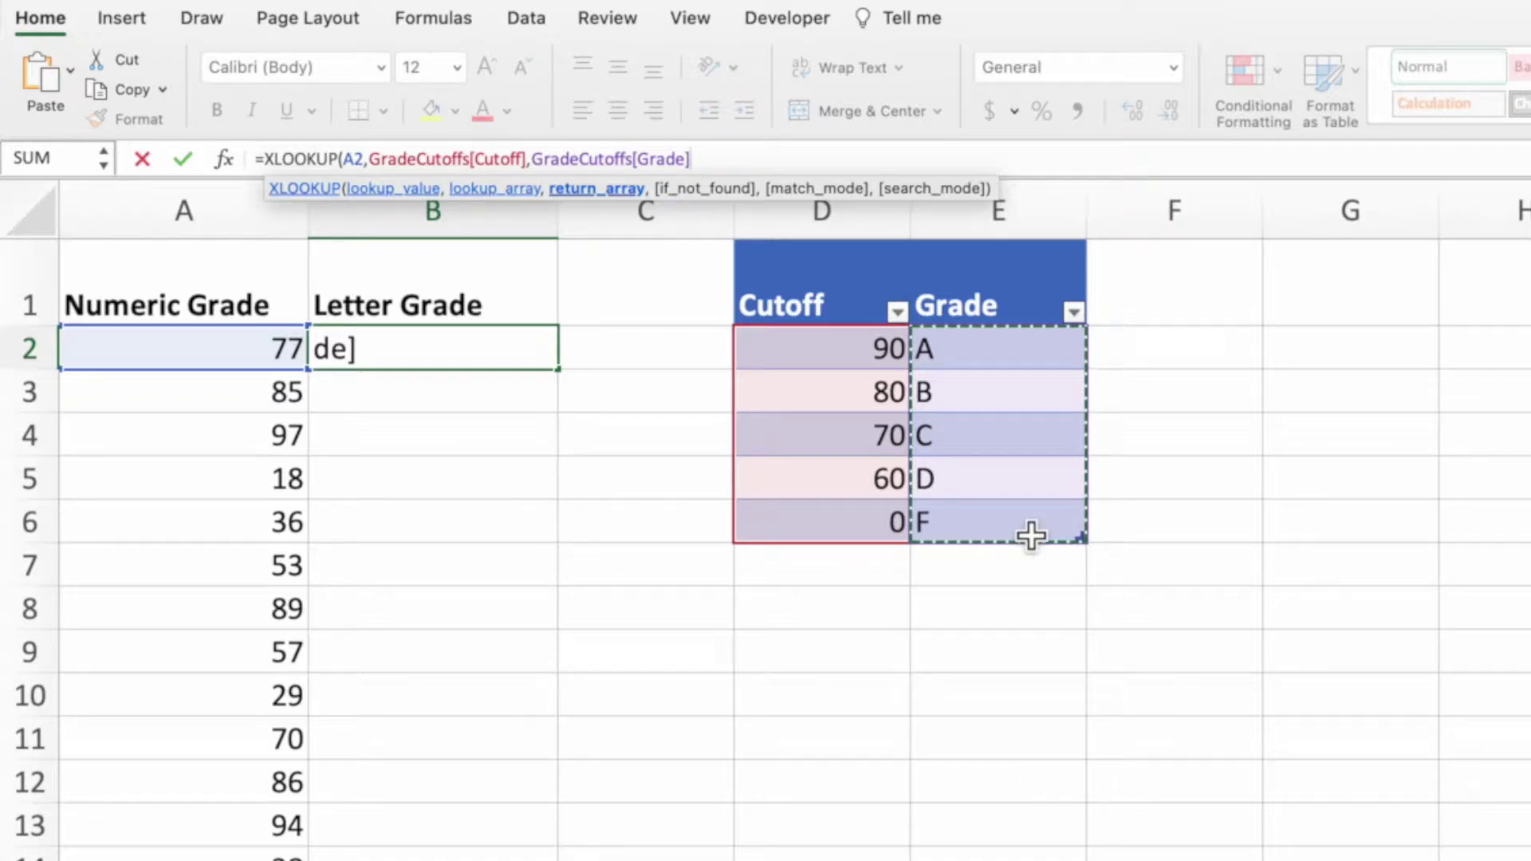
text(,)
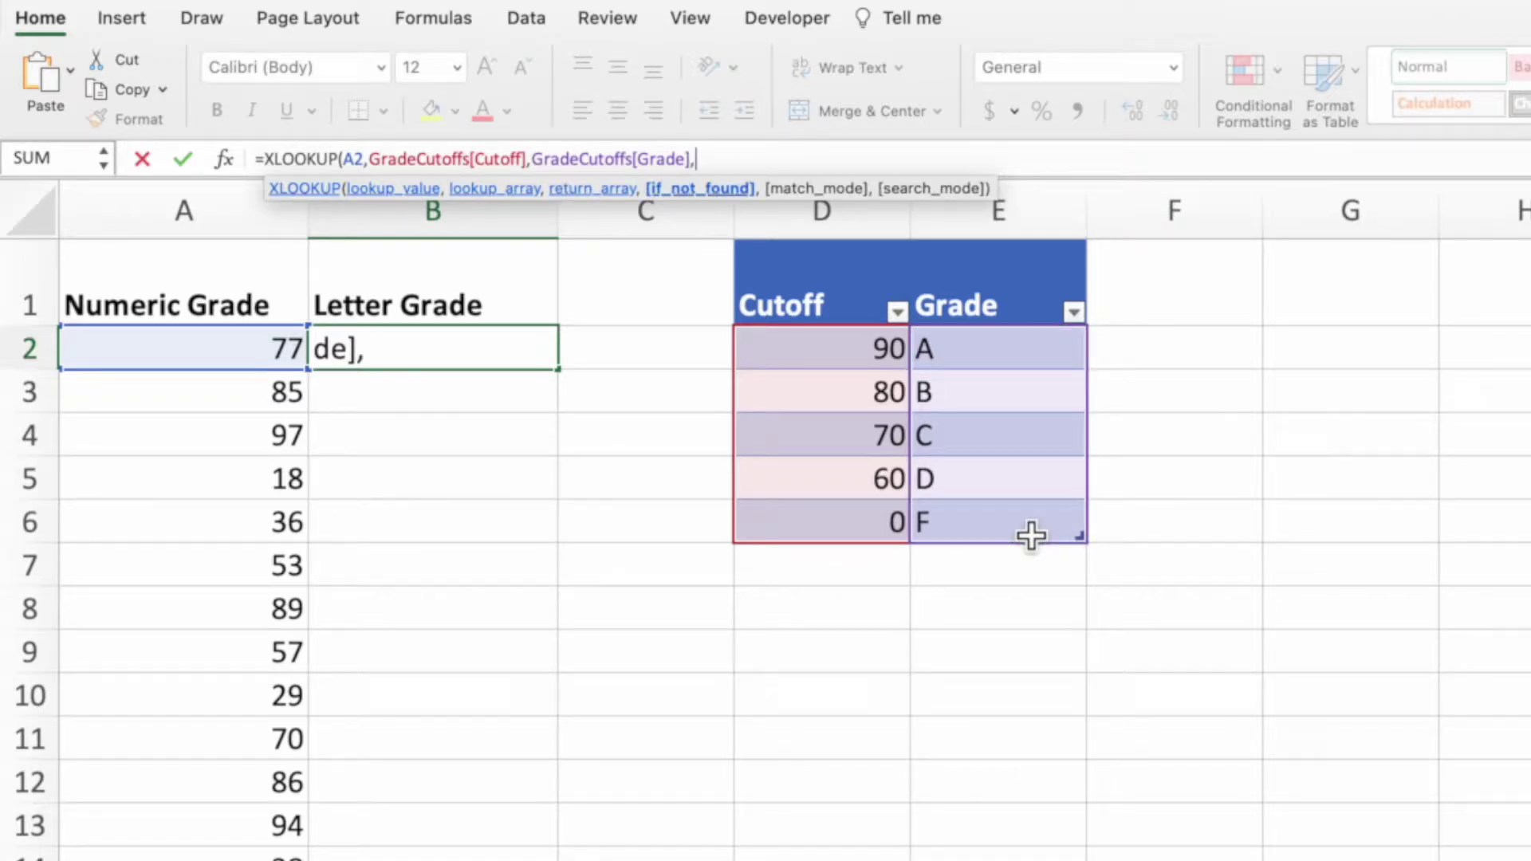
text(,)
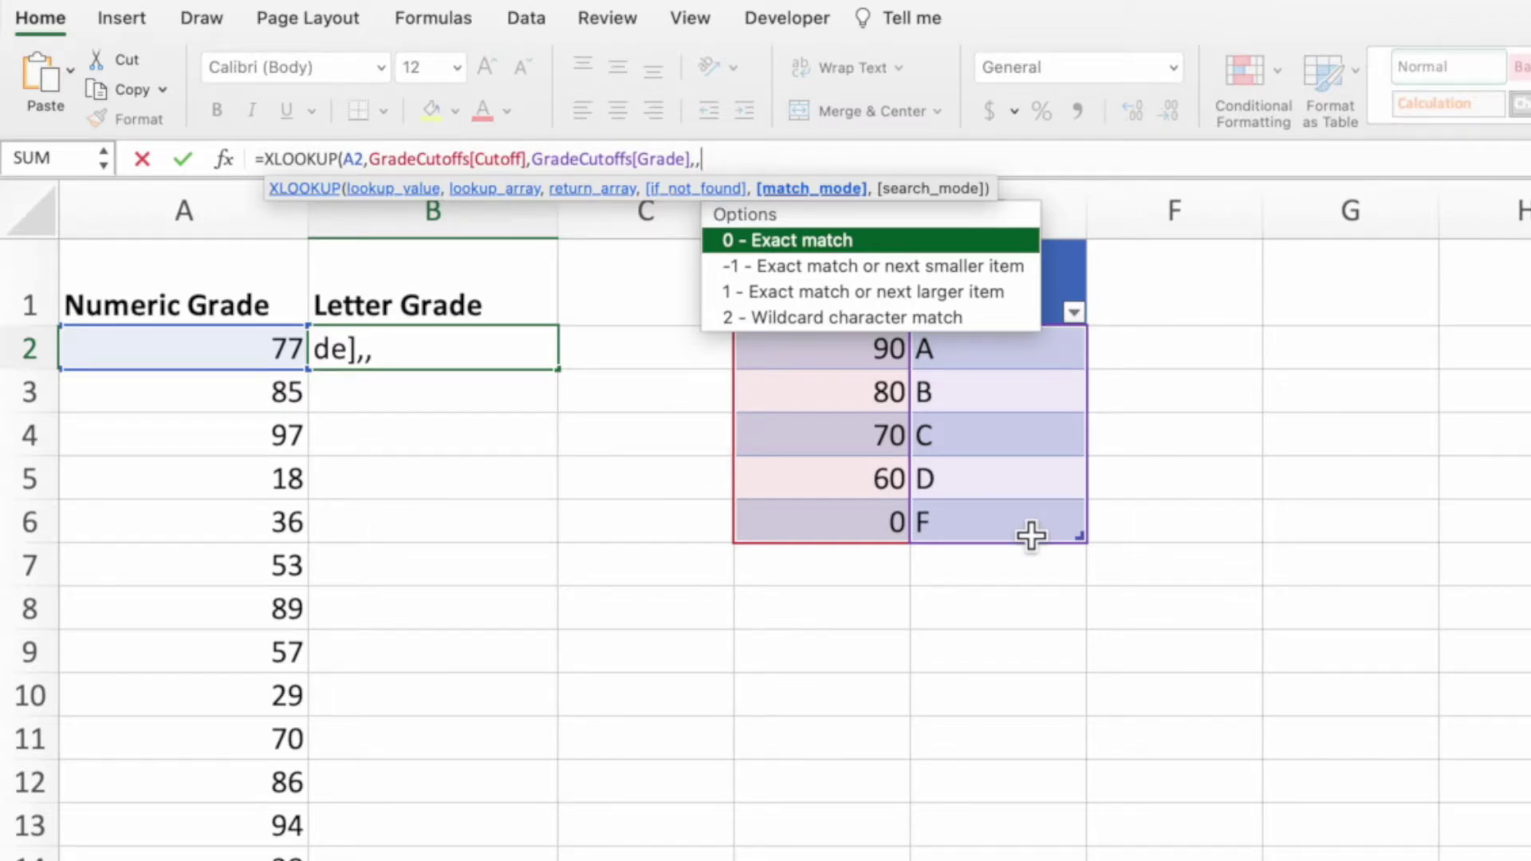
double_click(891, 272)
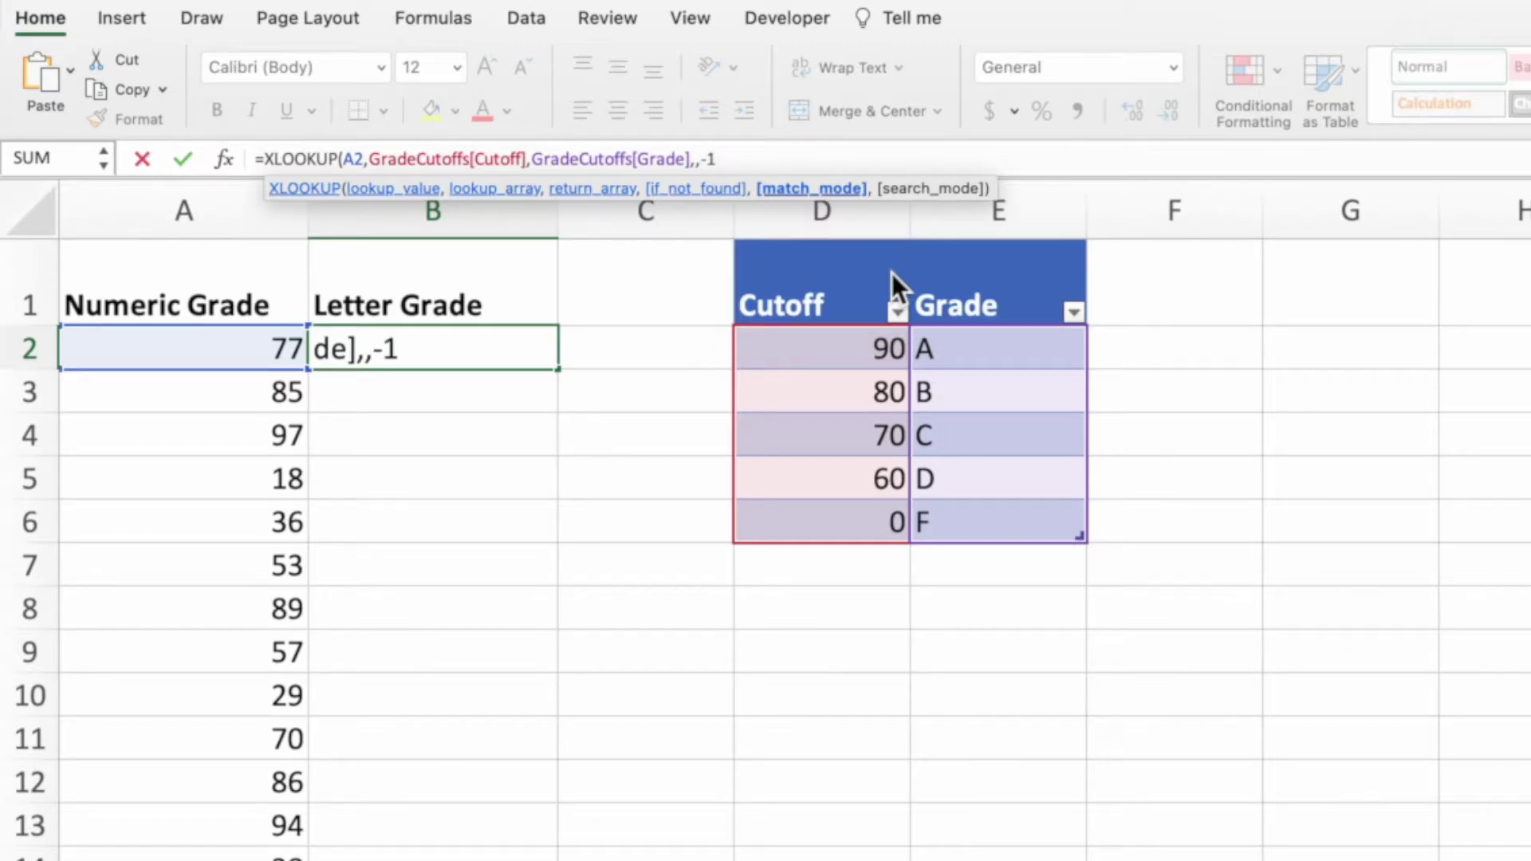
text())
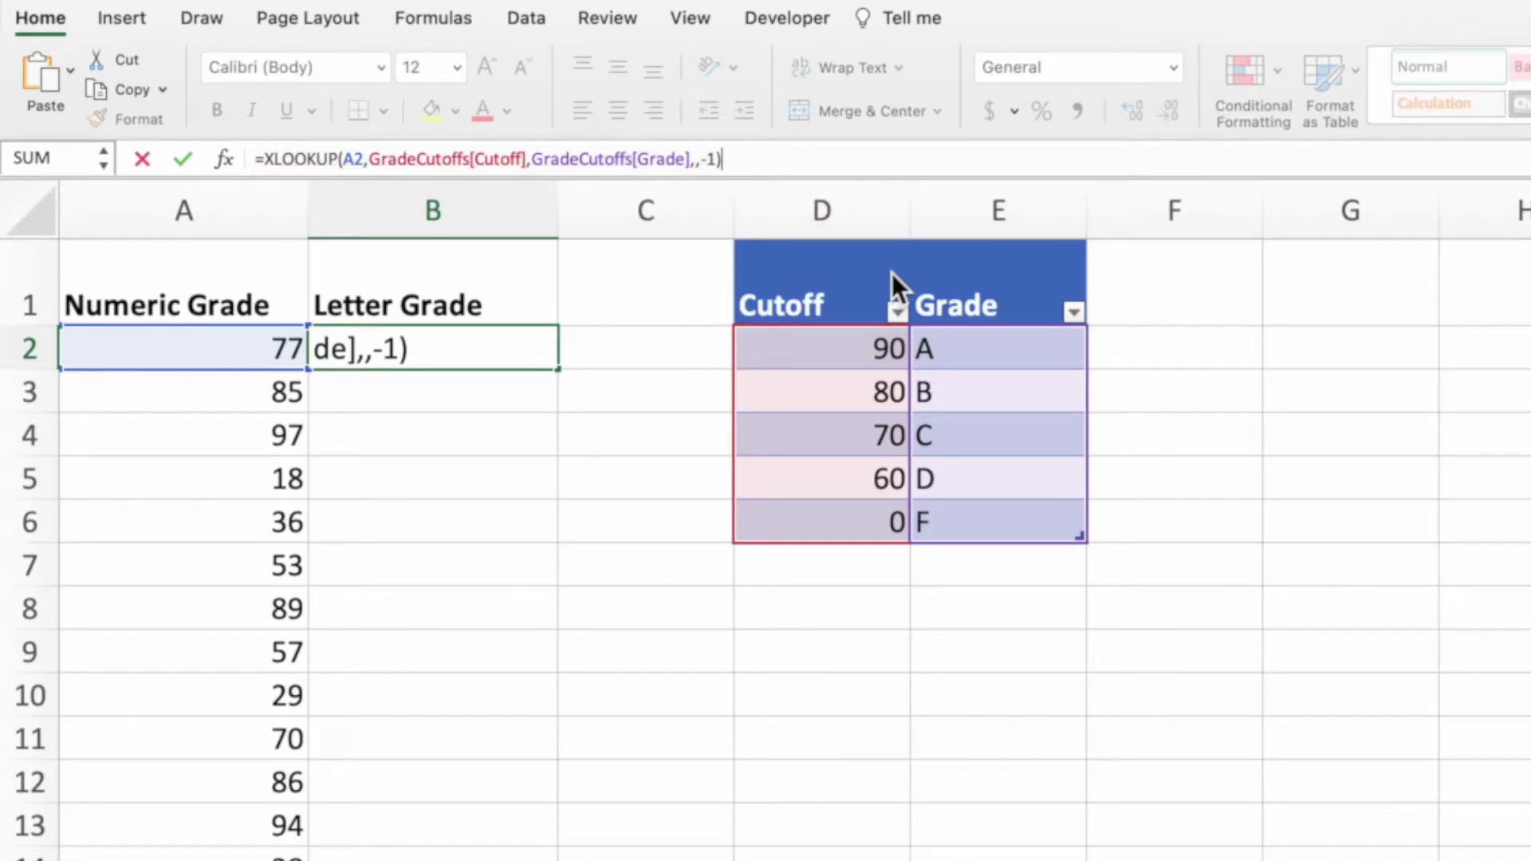
key(Return)
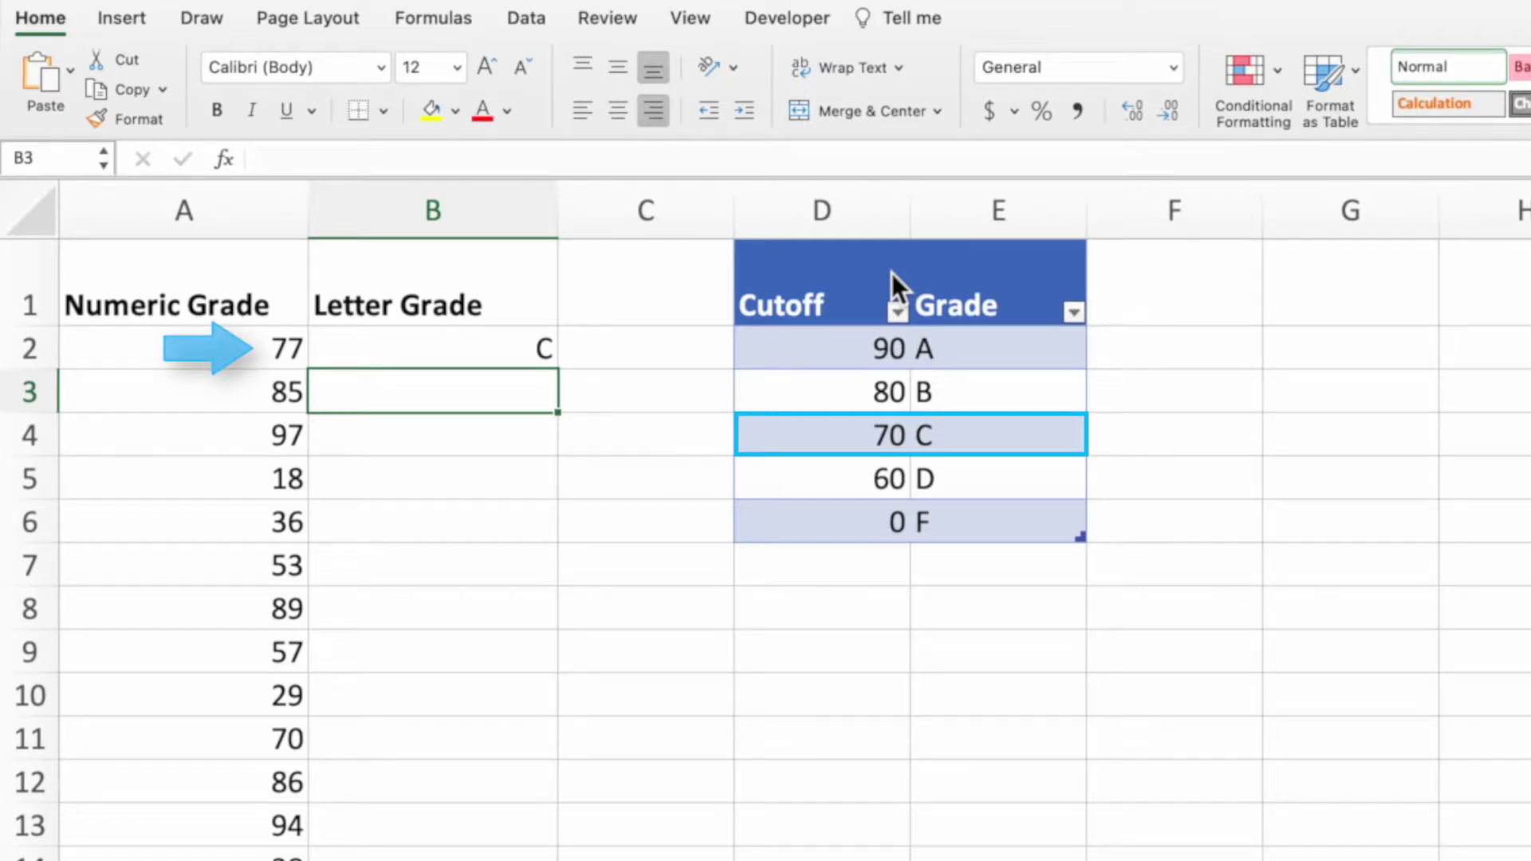
- Fill the B2 XLOOKUP formula down through B16 and reselect B2
click(543, 351)
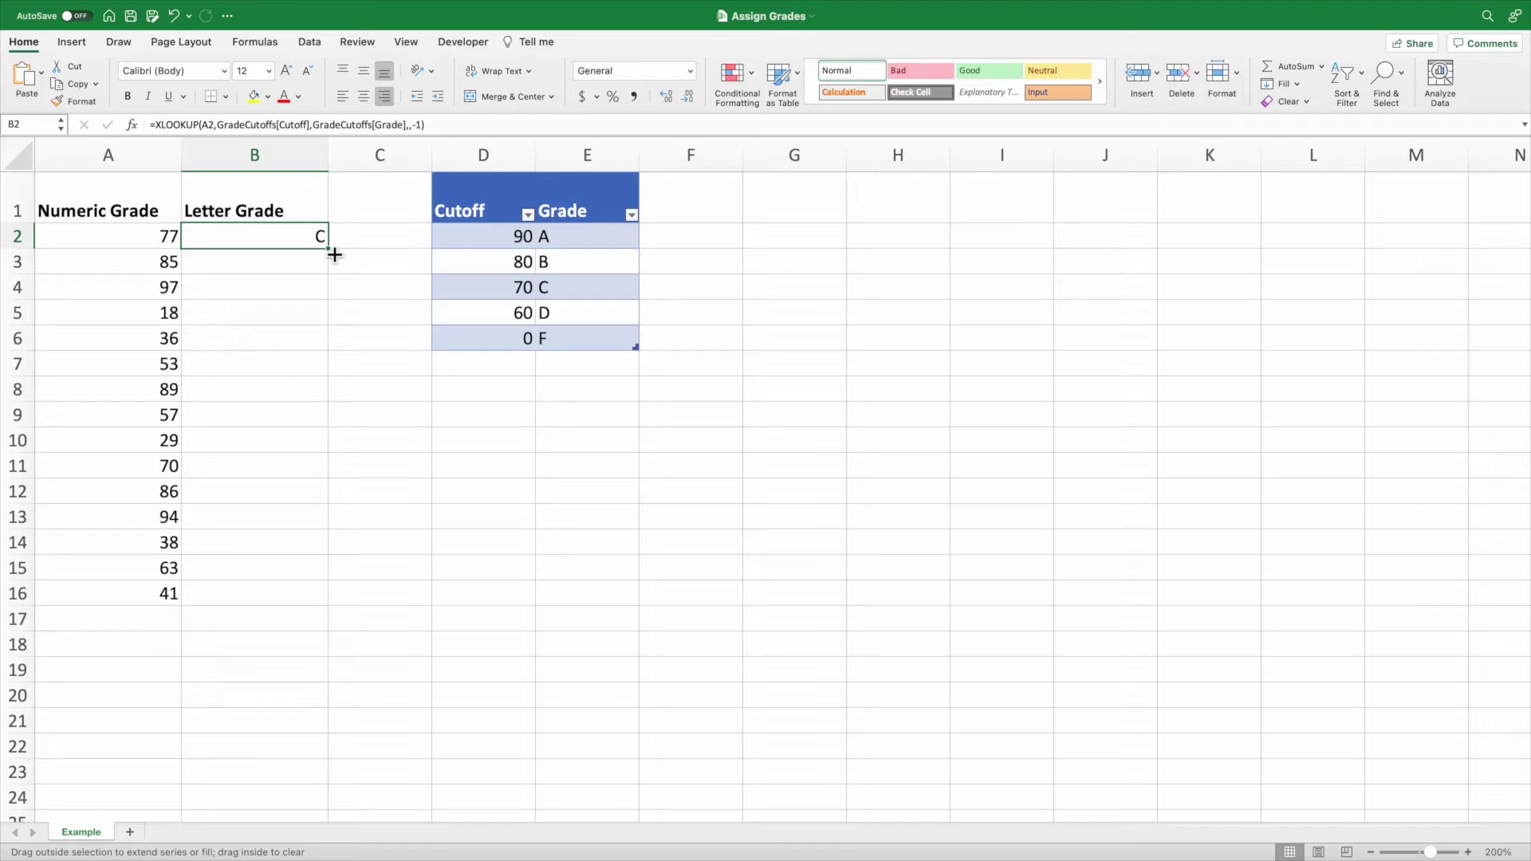
drag(332, 253, 313, 597)
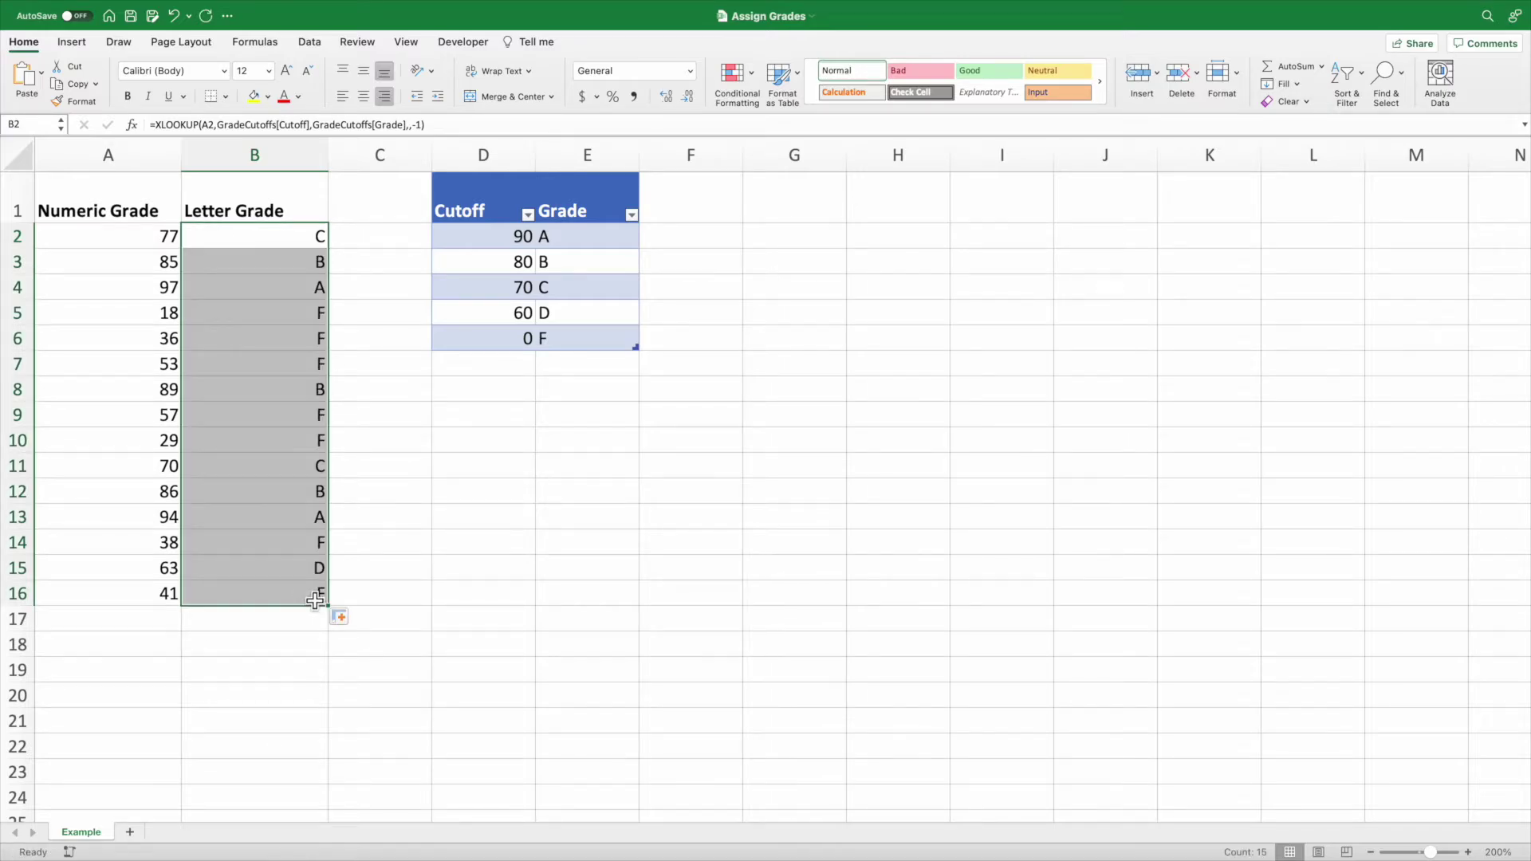
click(297, 247)
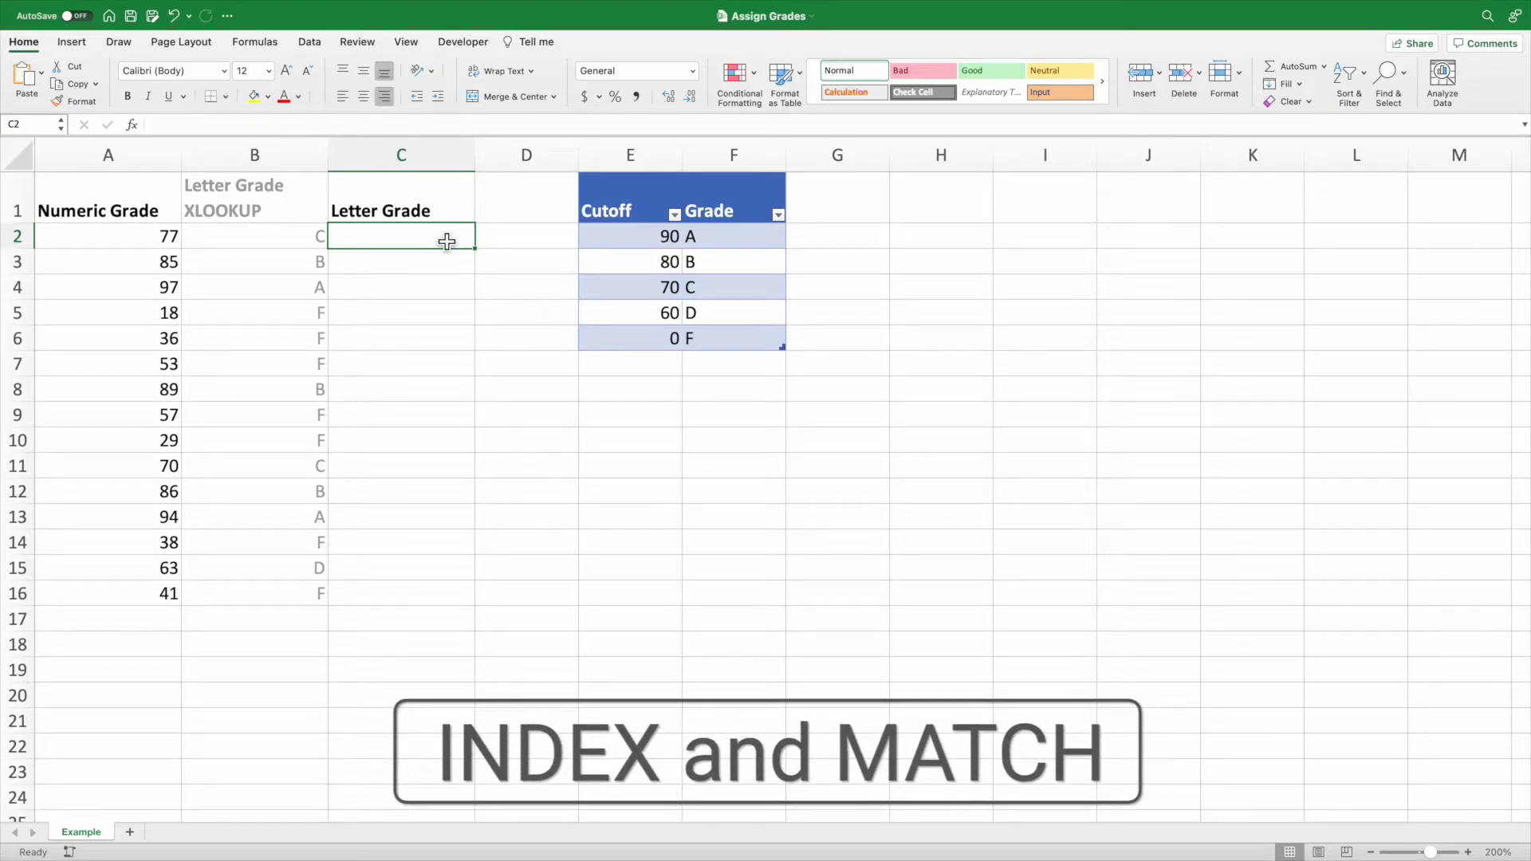
- Enter =INDEX(GradeCutoffs[Grade],MATCH(TRUE,A2>=GradeCutoffs[Cutoff],0)) in C2
click(190, 124)
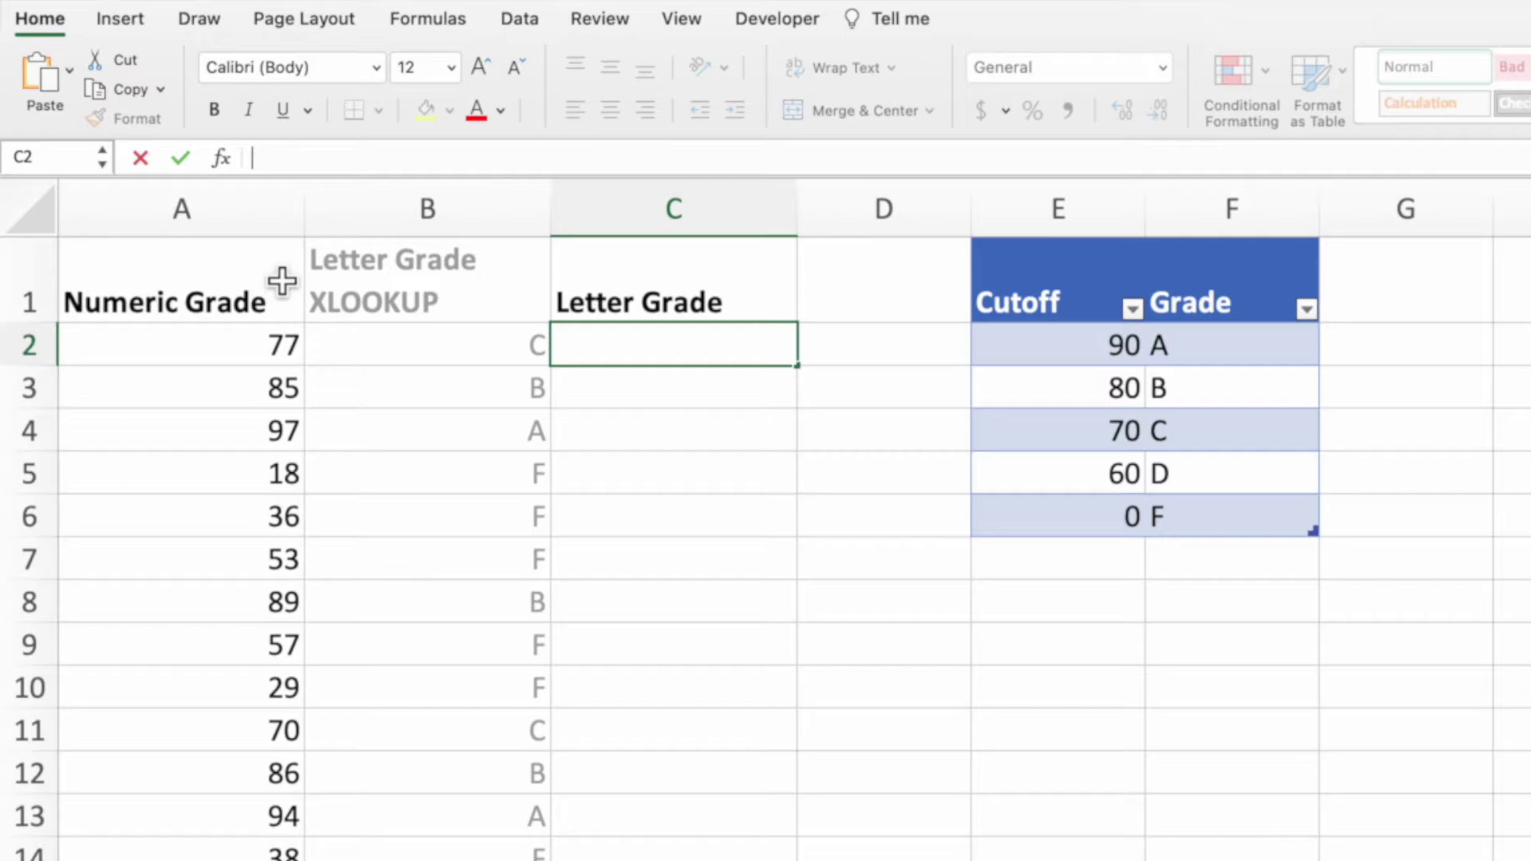
text(=INDEX()
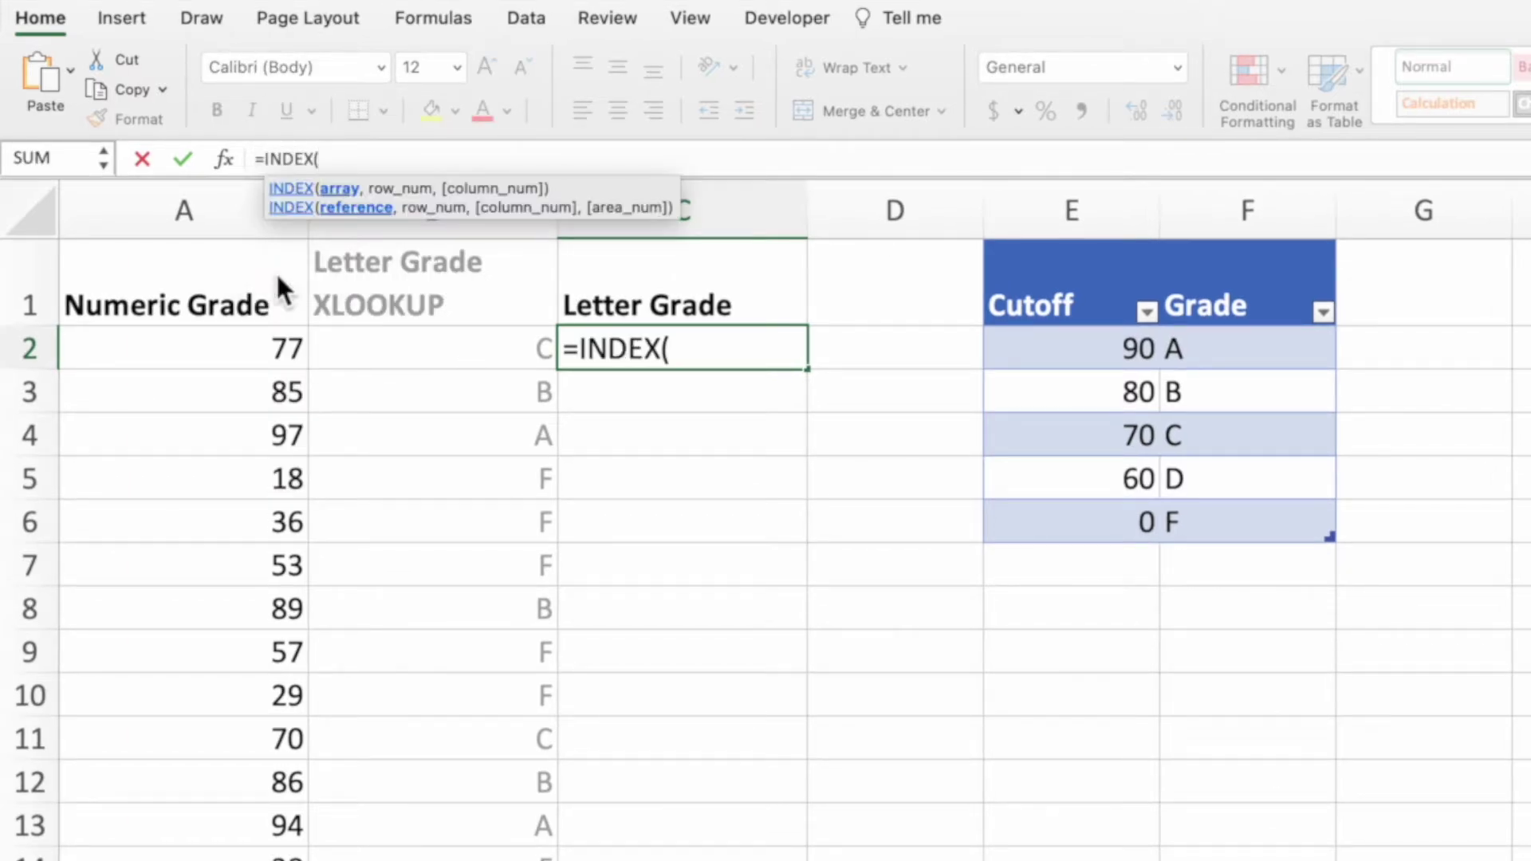
drag(1271, 363, 1280, 538)
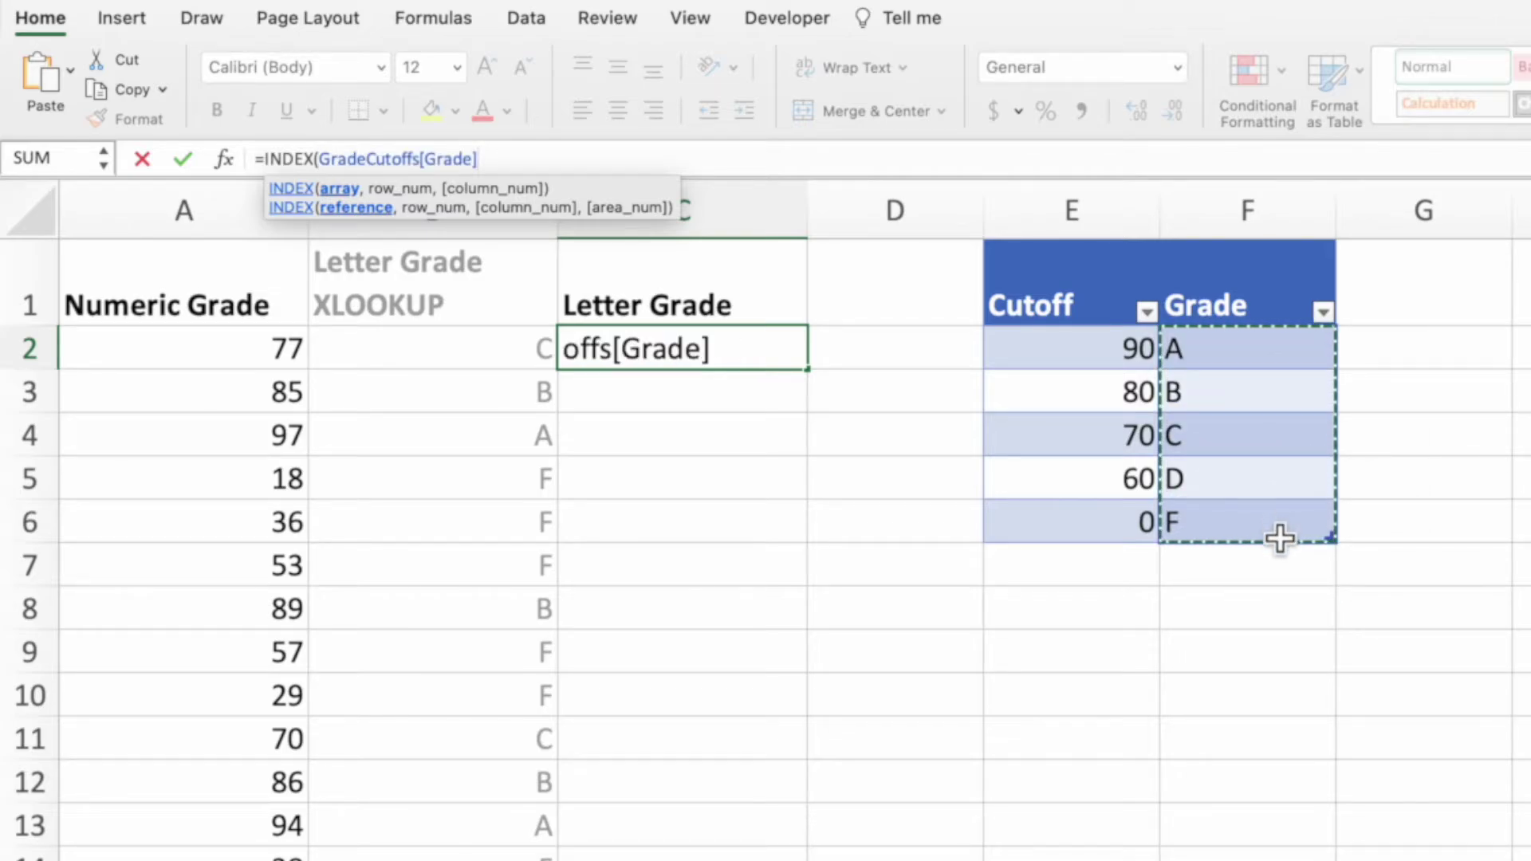
text(,)
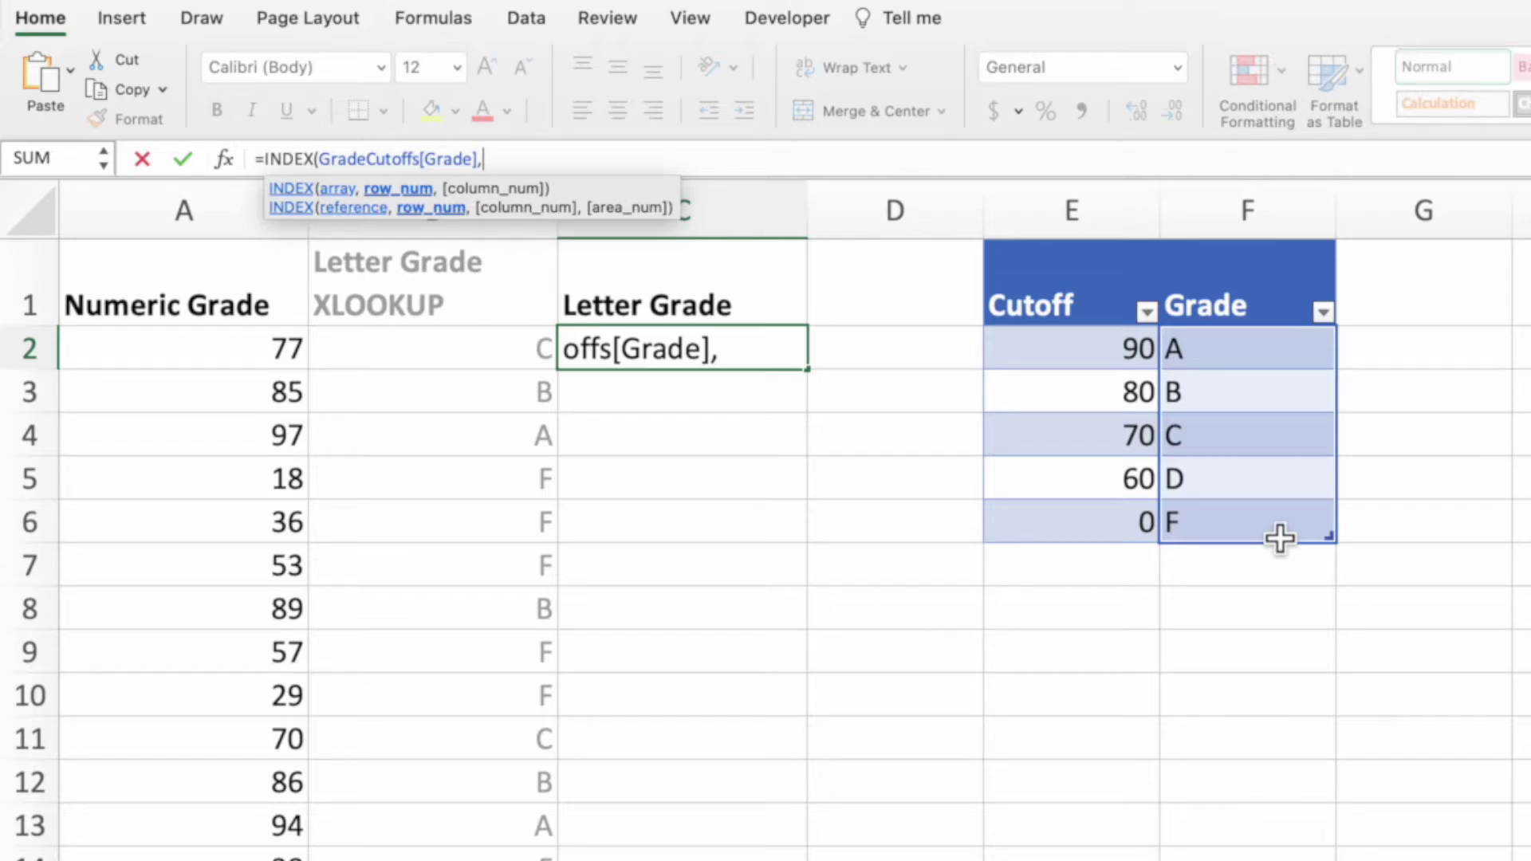
text(MA)
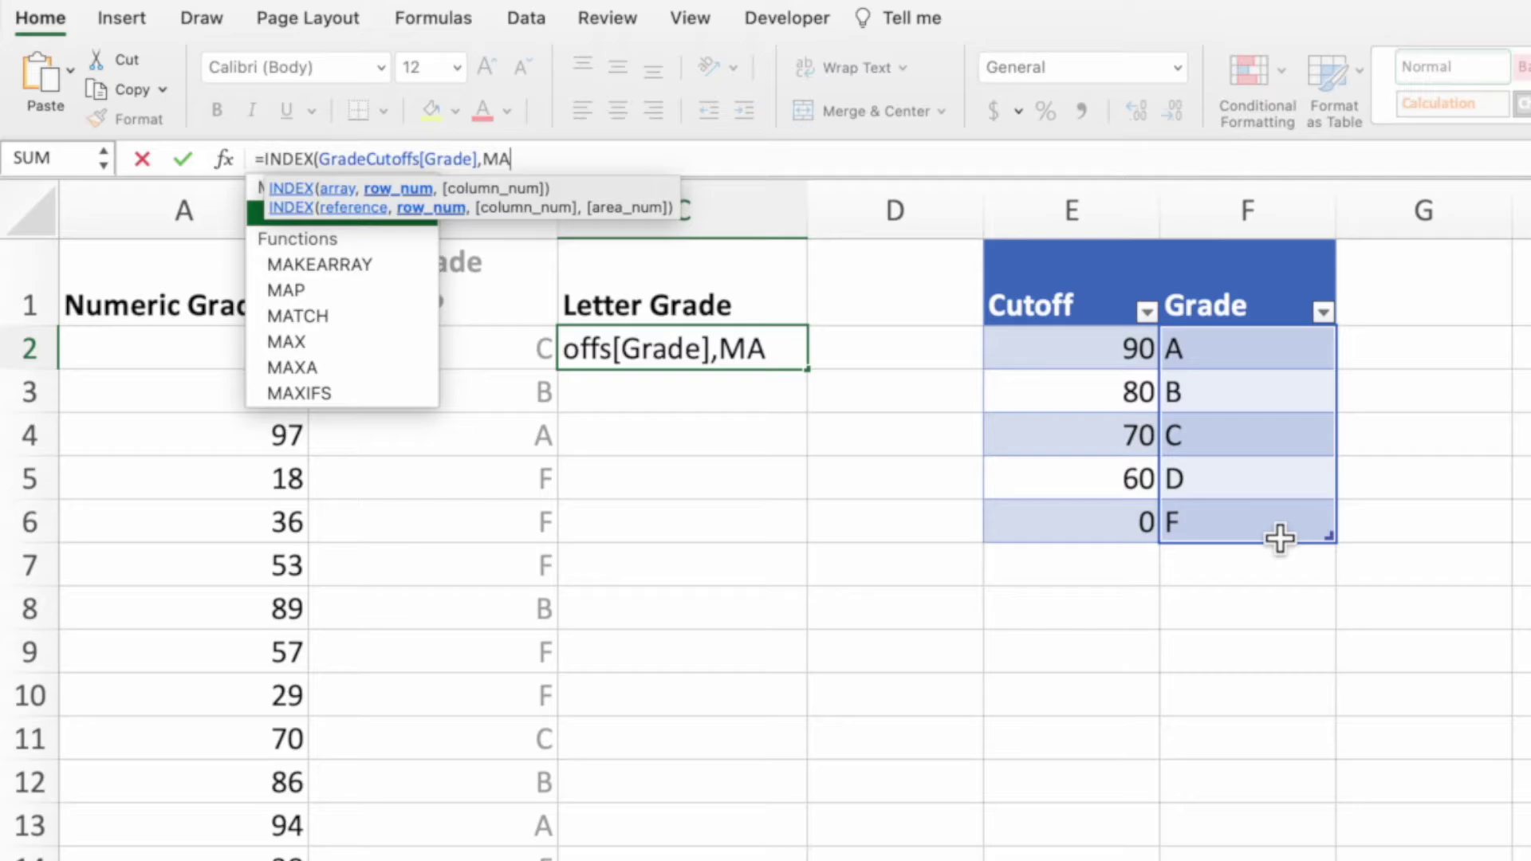
text(TCH()
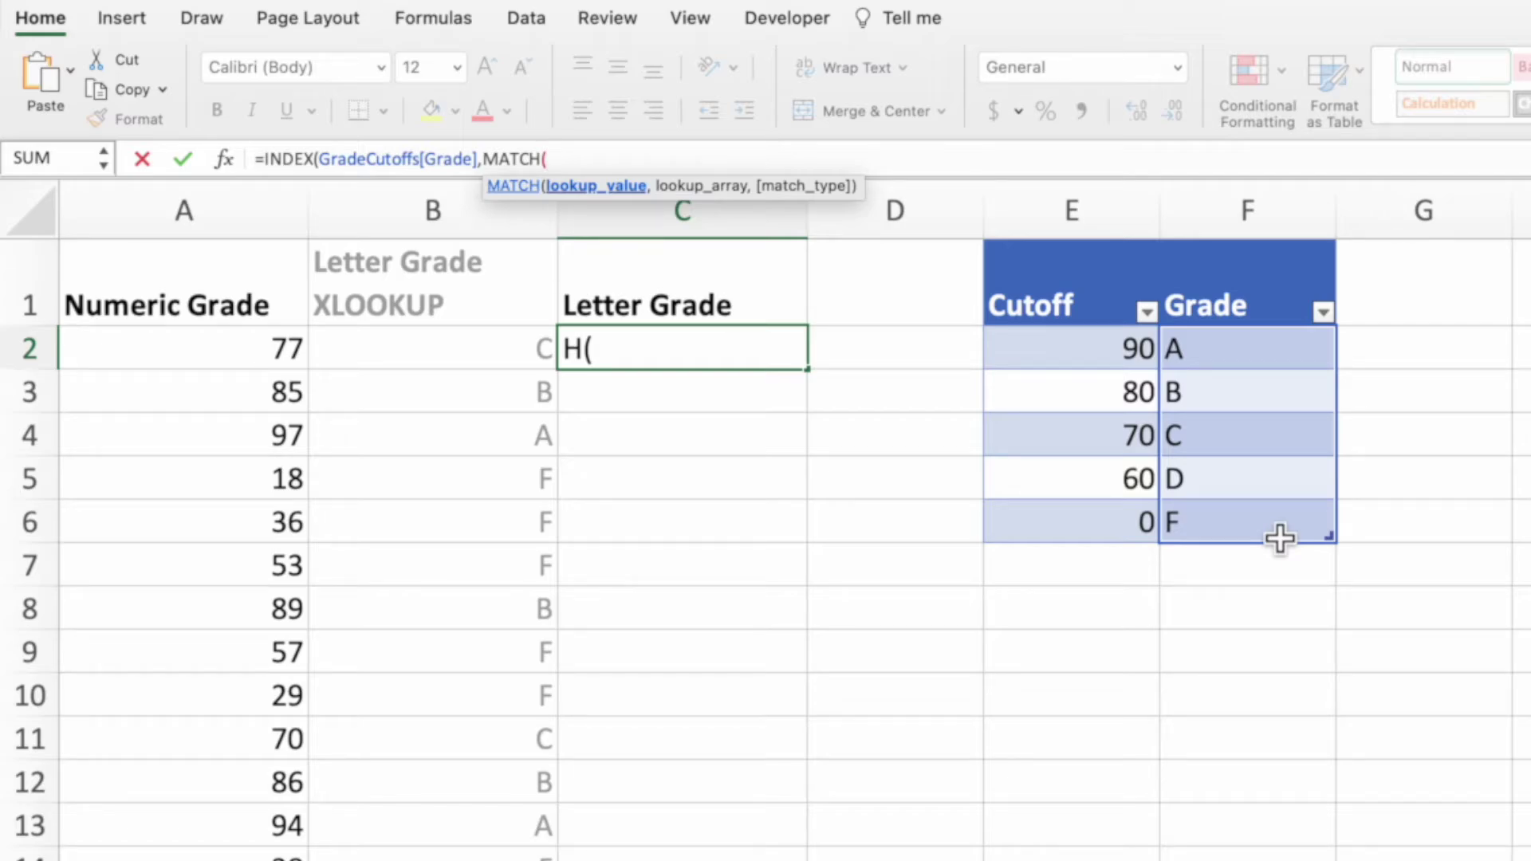
text(T)
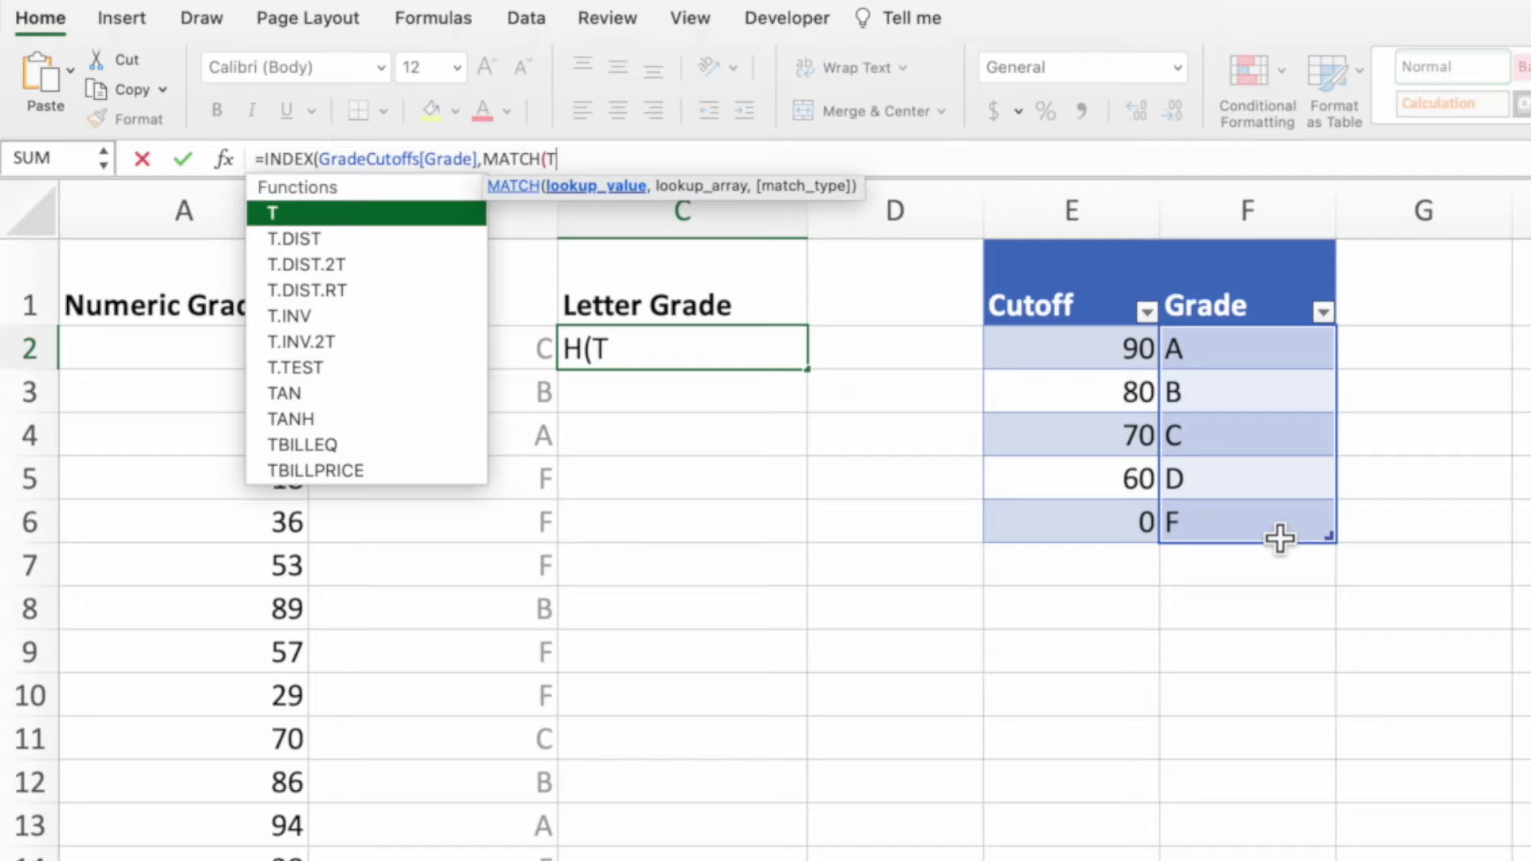
text(RUE,)
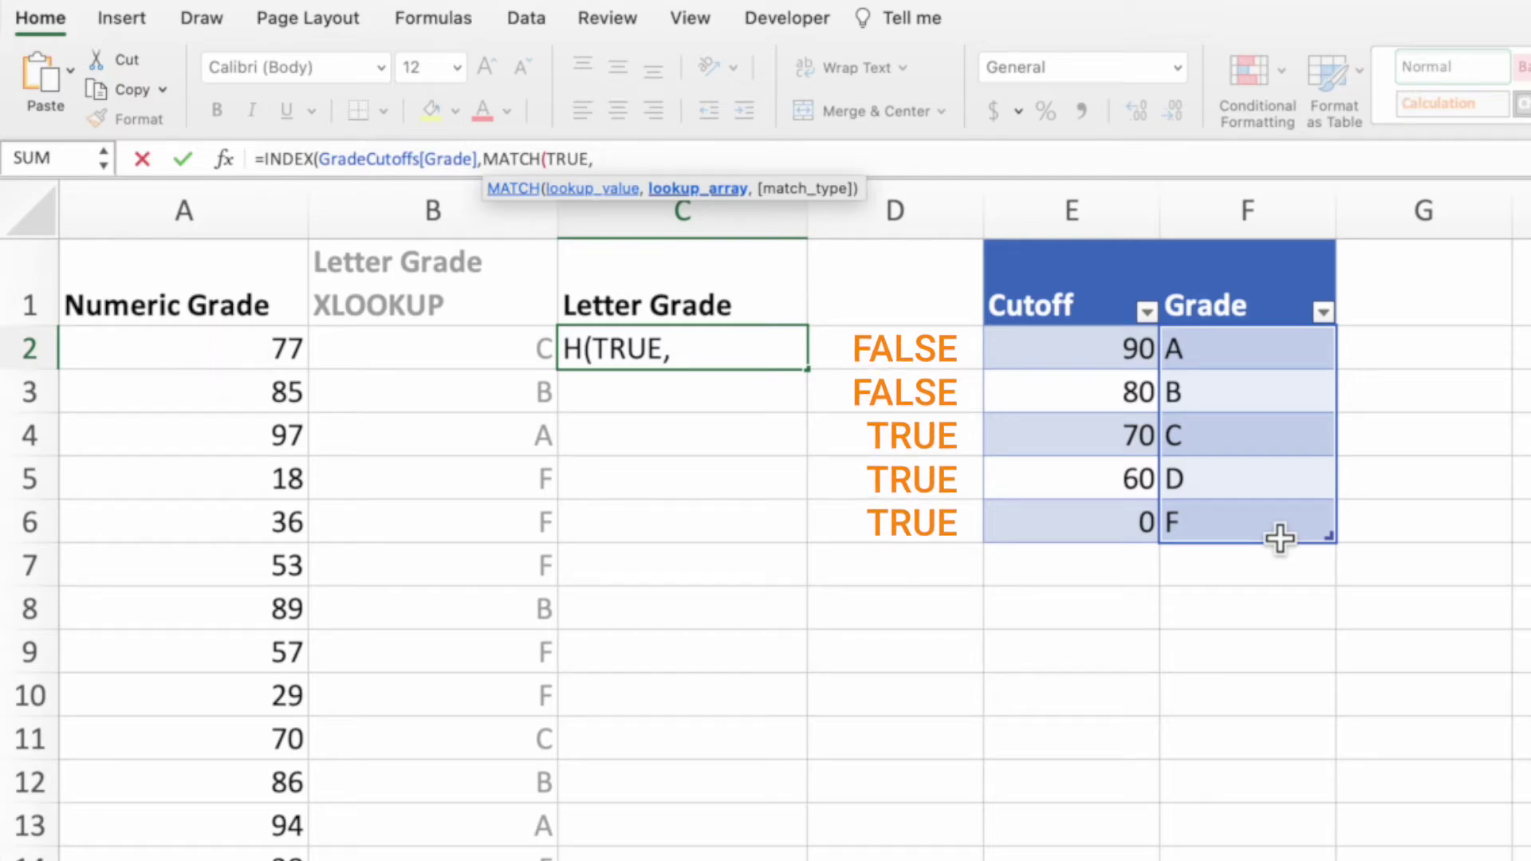
click(242, 353)
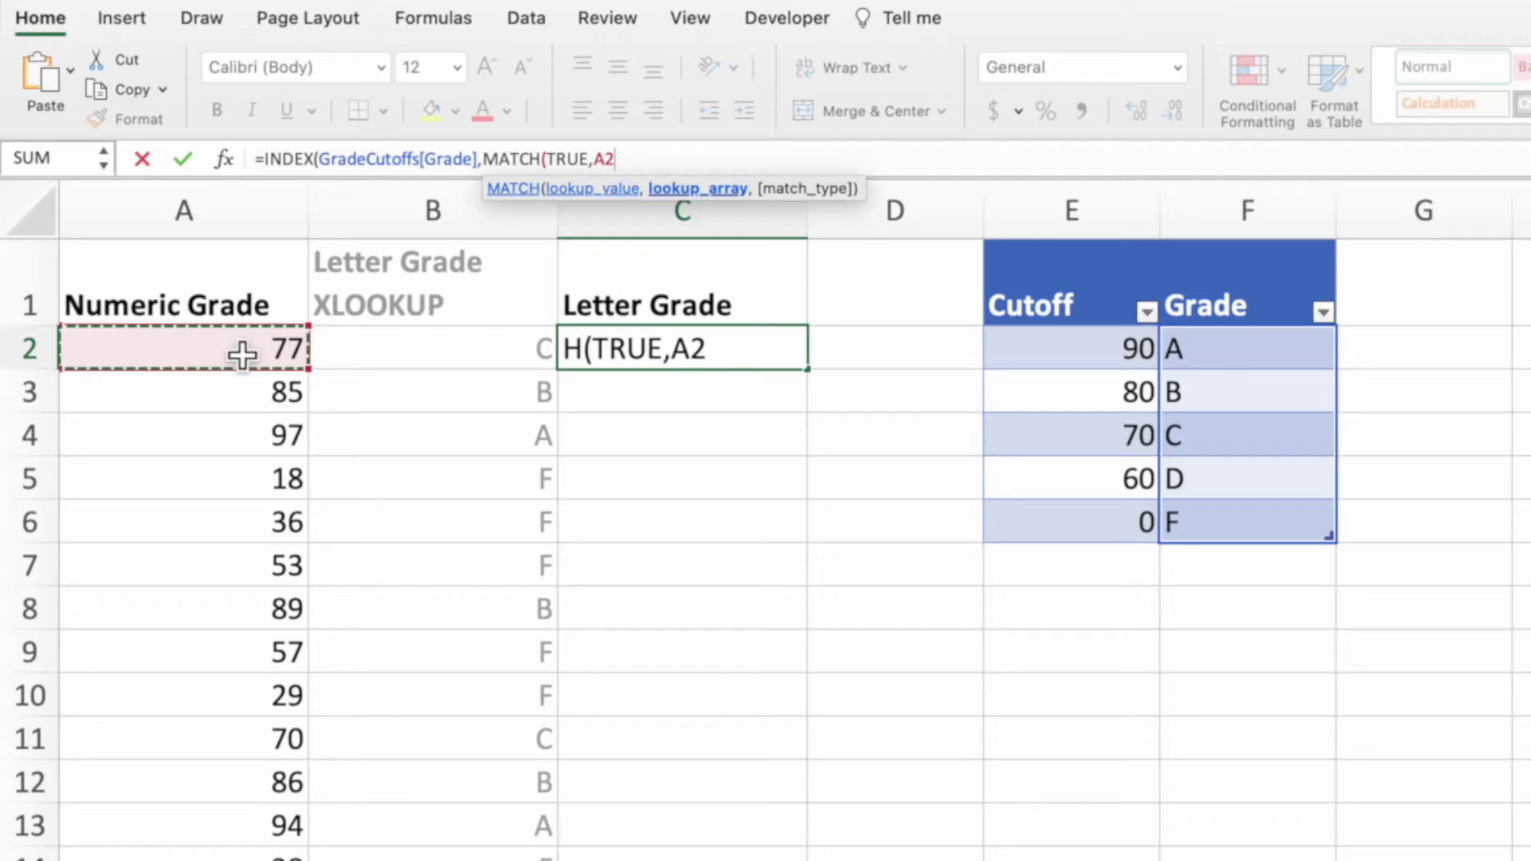
text(>)
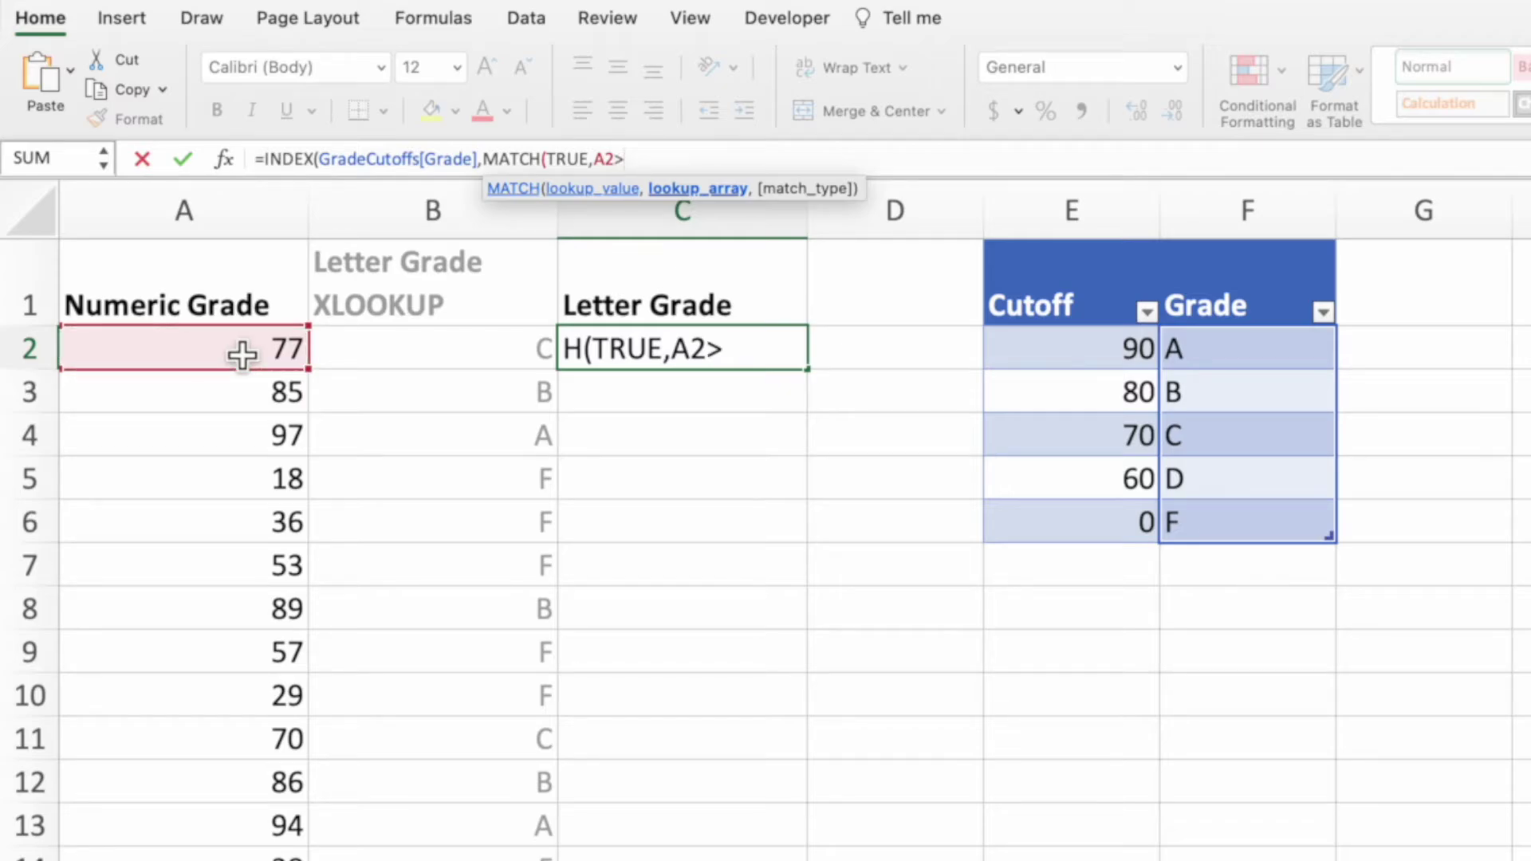
text(=)
drag(1034, 368, 1045, 533)
text(,)
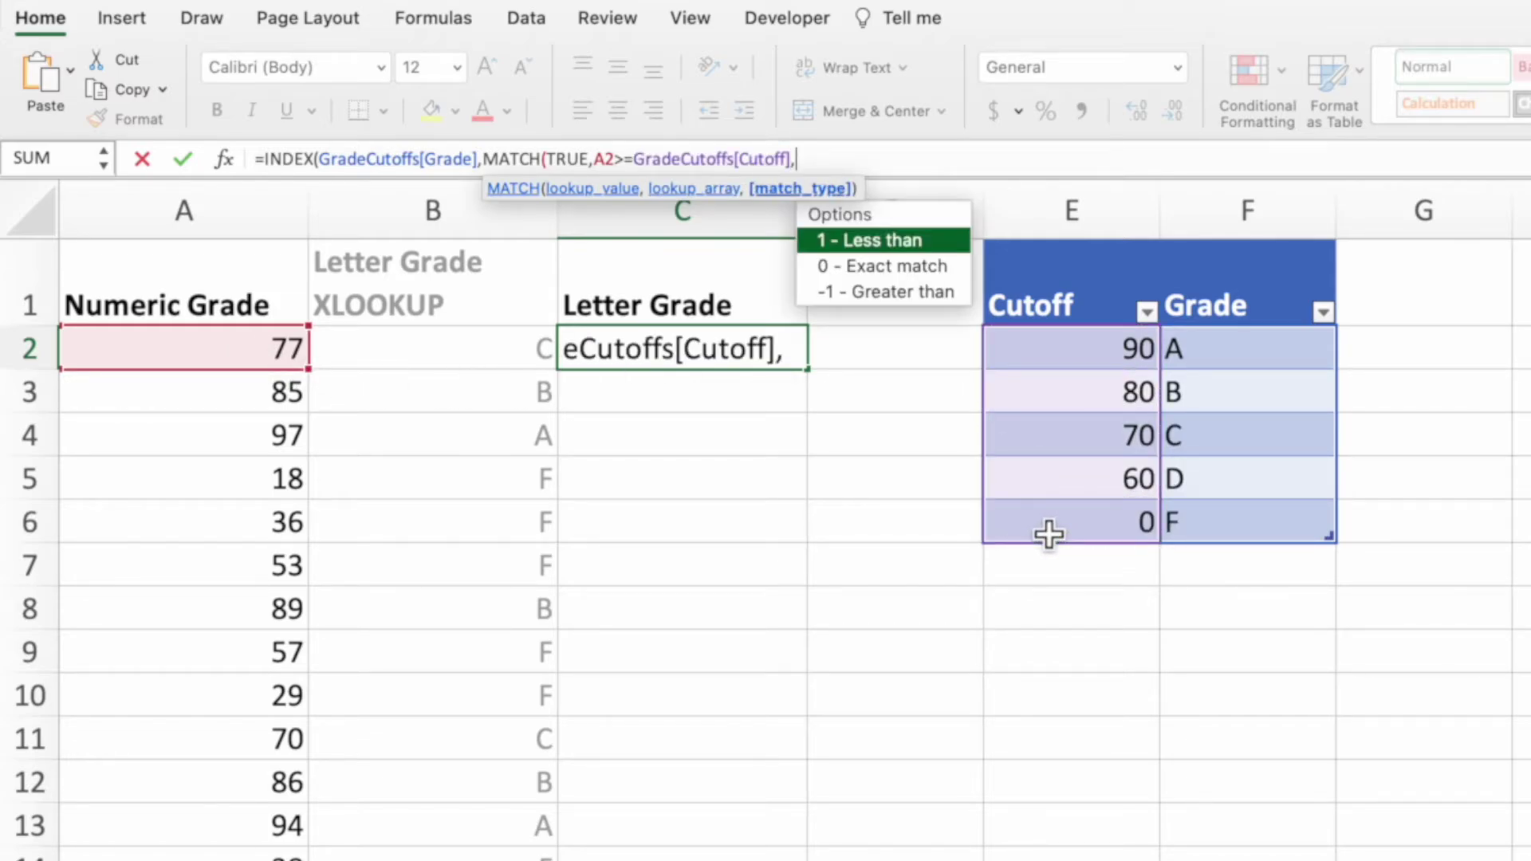
text(0)
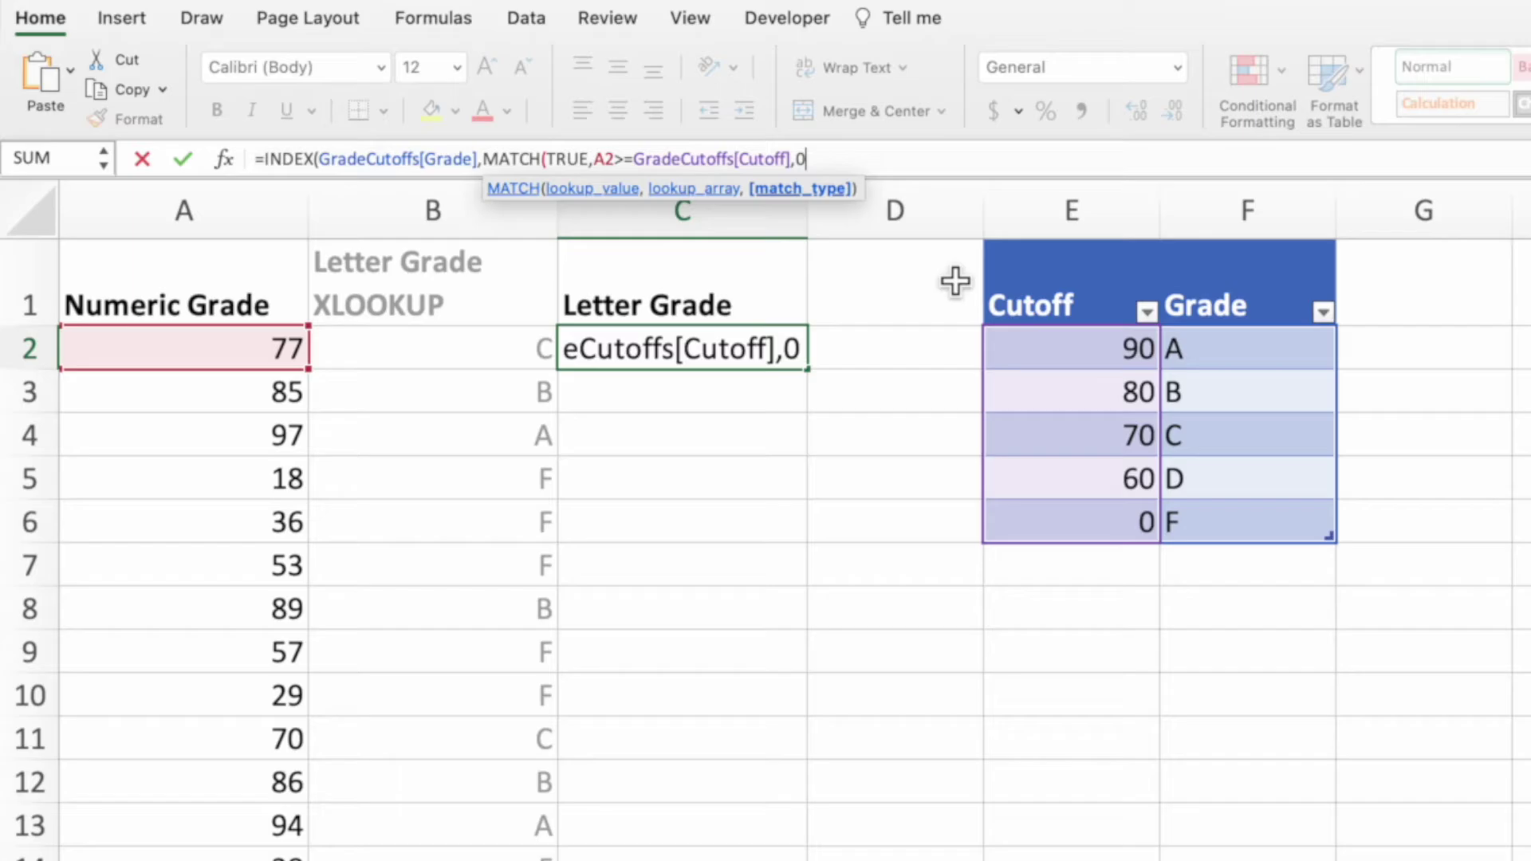
text()))
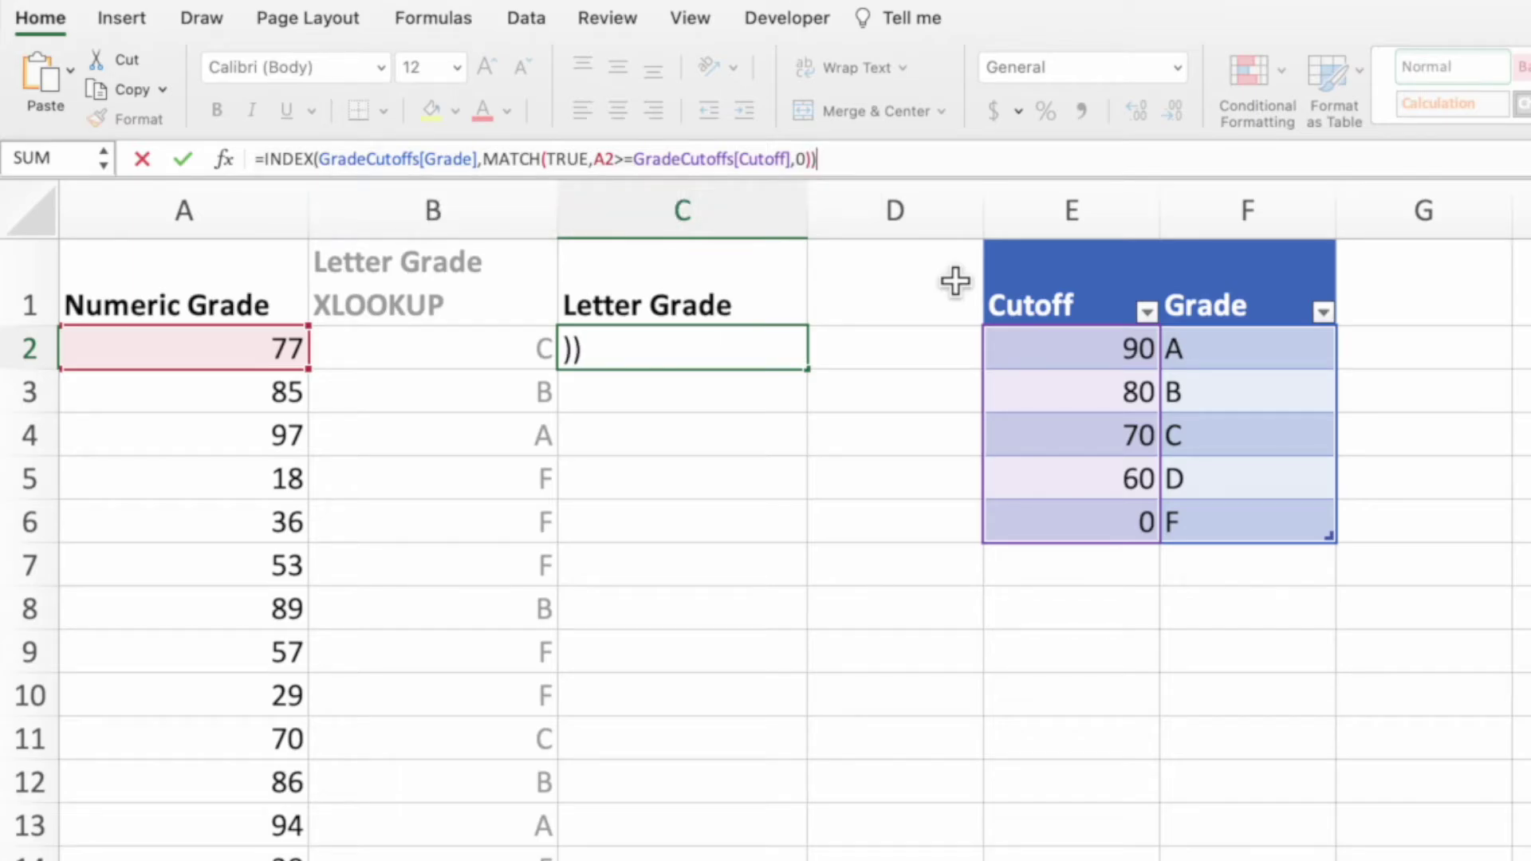
key(Return)
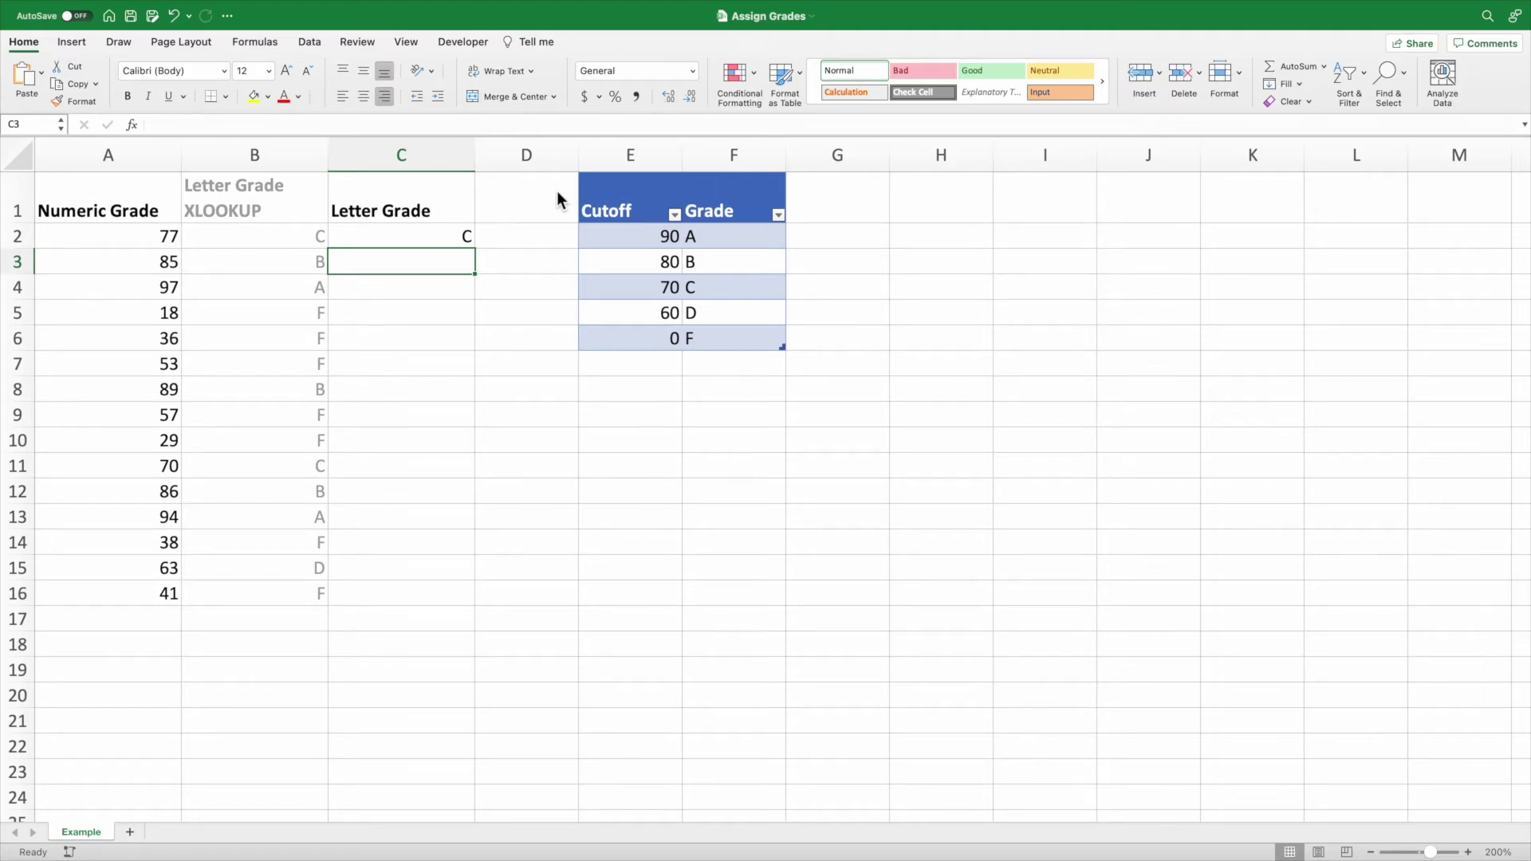
- Fill the C2 INDEX/MATCH formula down through C16 and reselect C2
click(438, 239)
drag(476, 255, 487, 615)
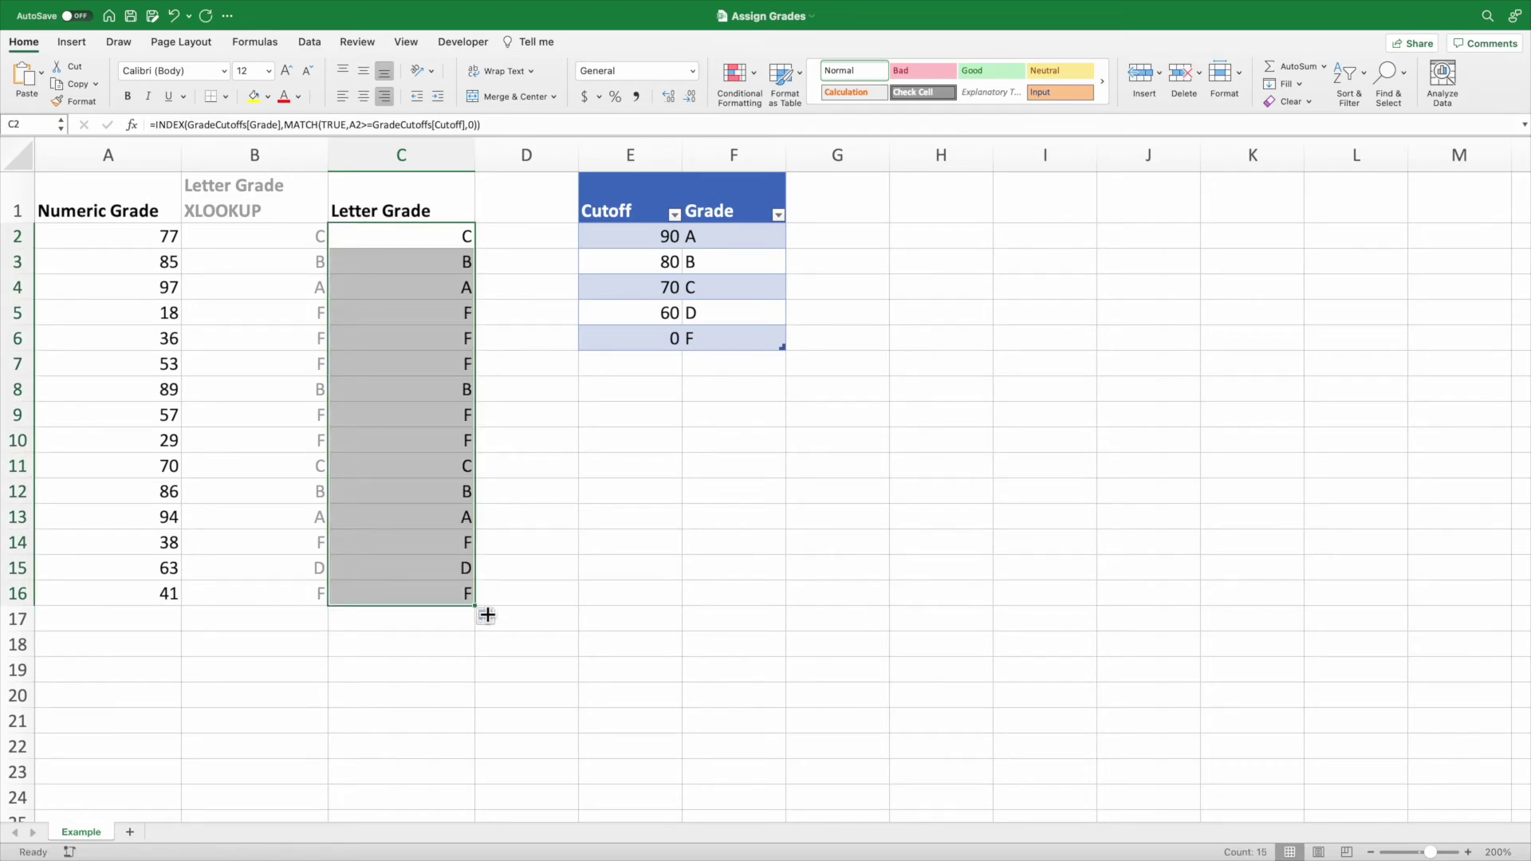
click(448, 241)
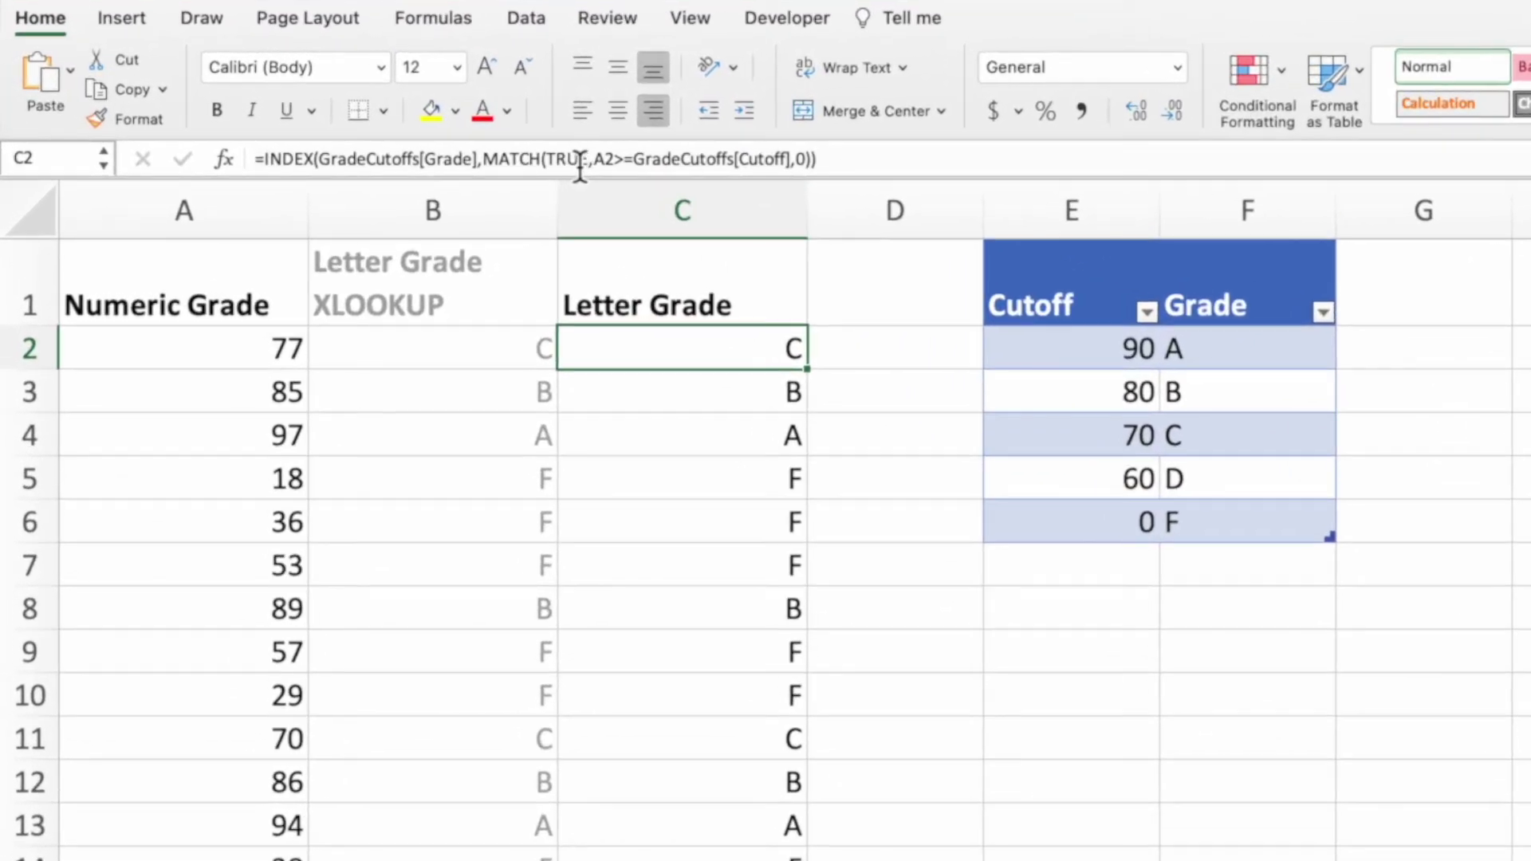
click(334, 124)
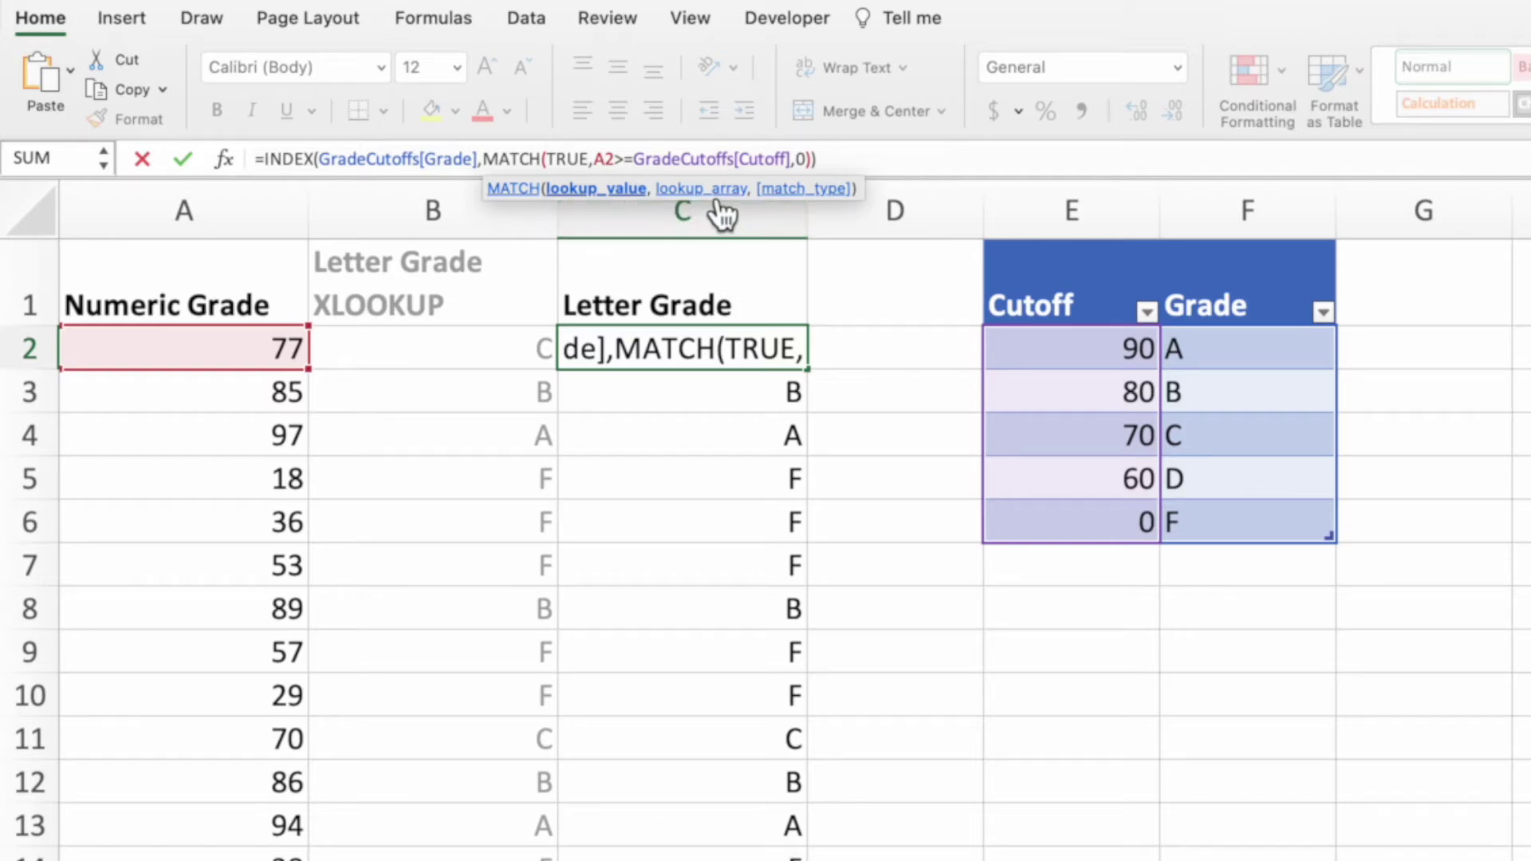
click(717, 195)
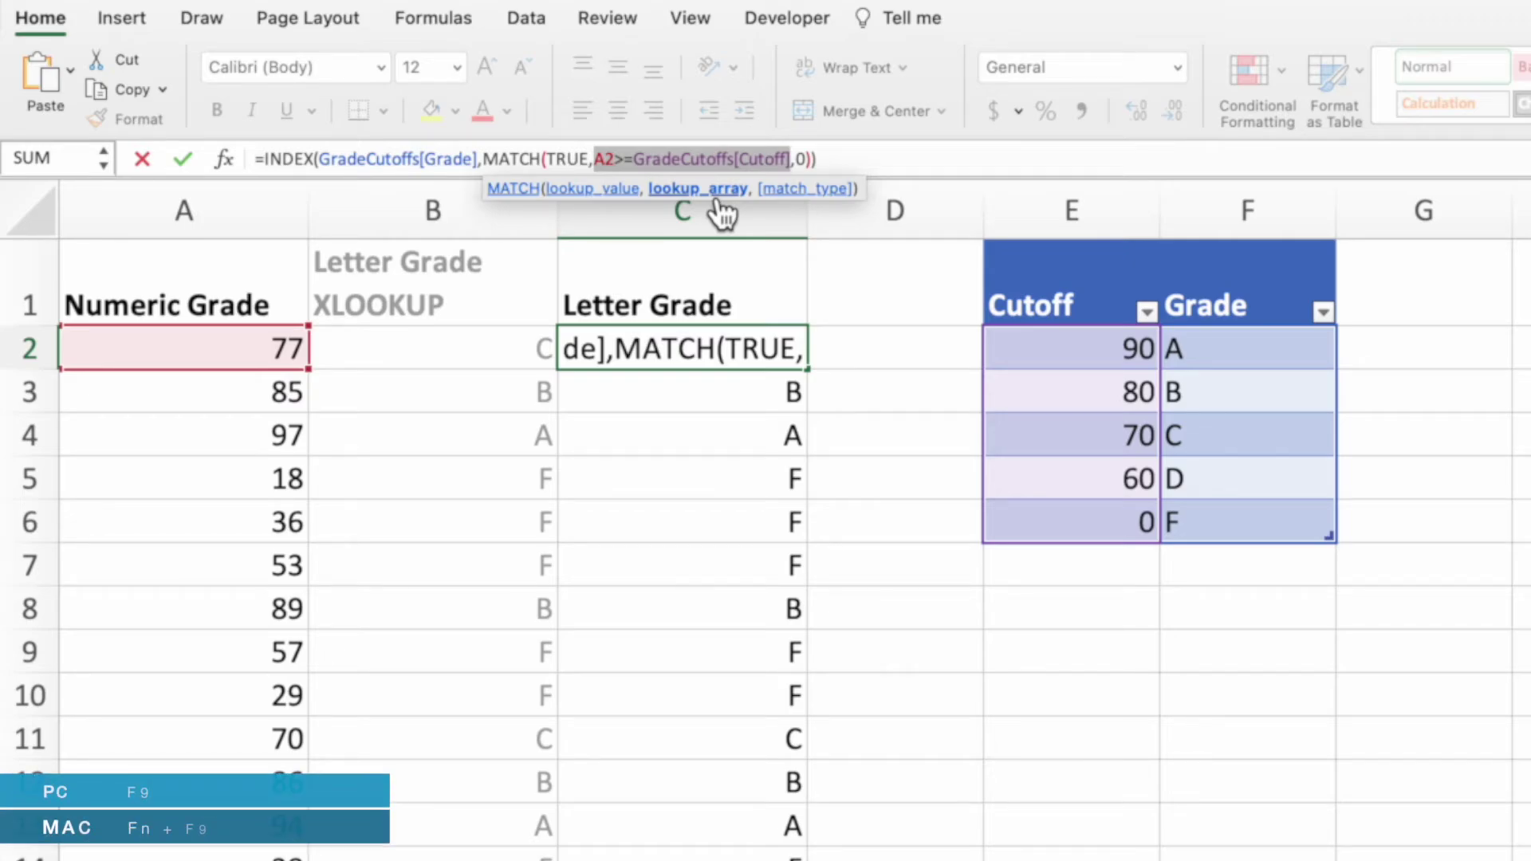
key(F9)
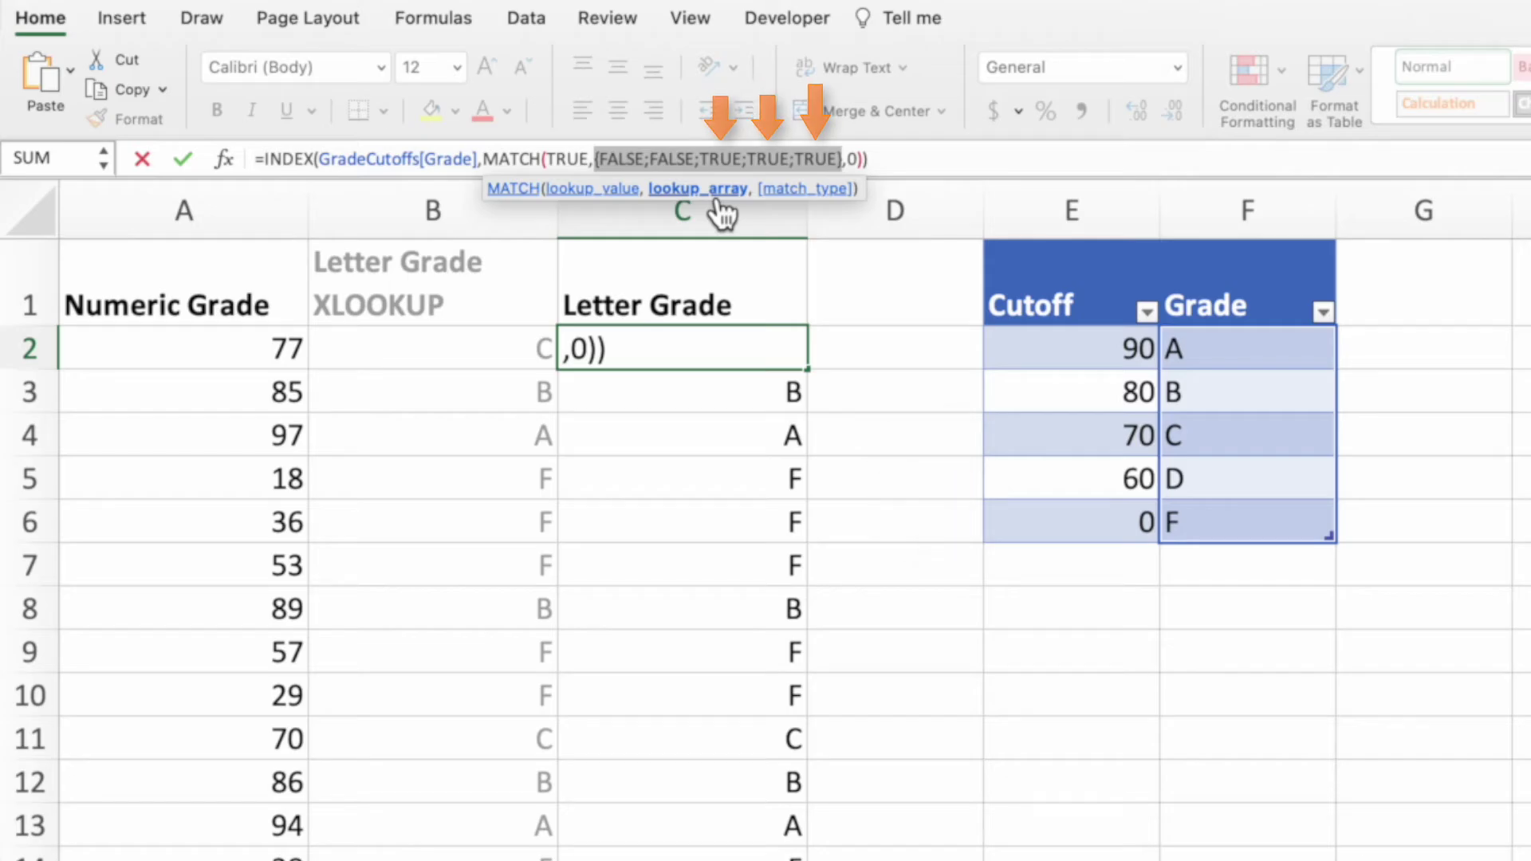
key(Escape)
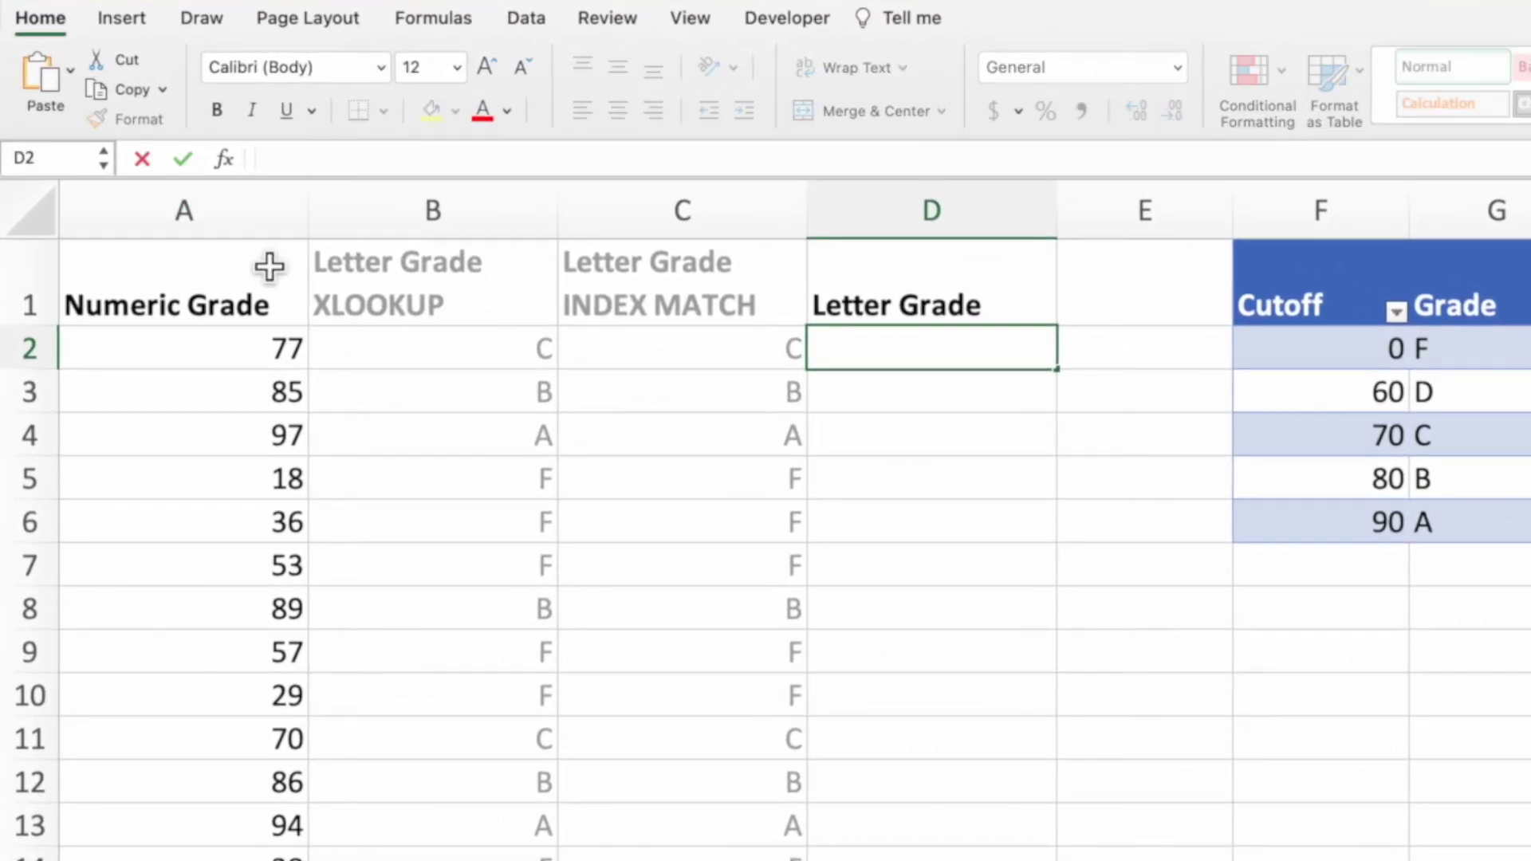
- Start =VLOOKUP( in D2 with the score in A2 as lookup value
text(=VLOOK)
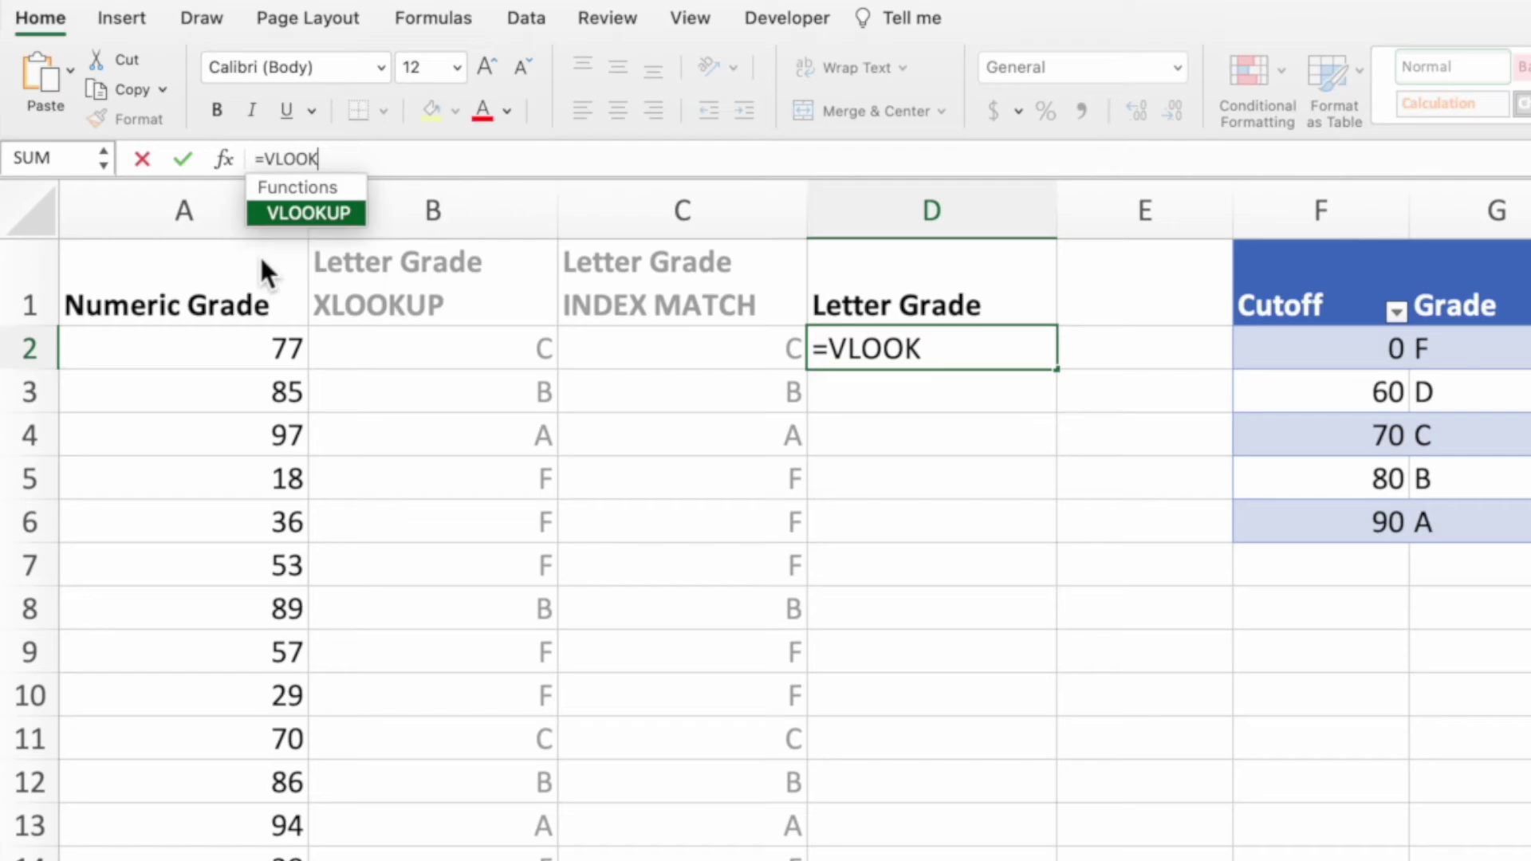
text(UP()
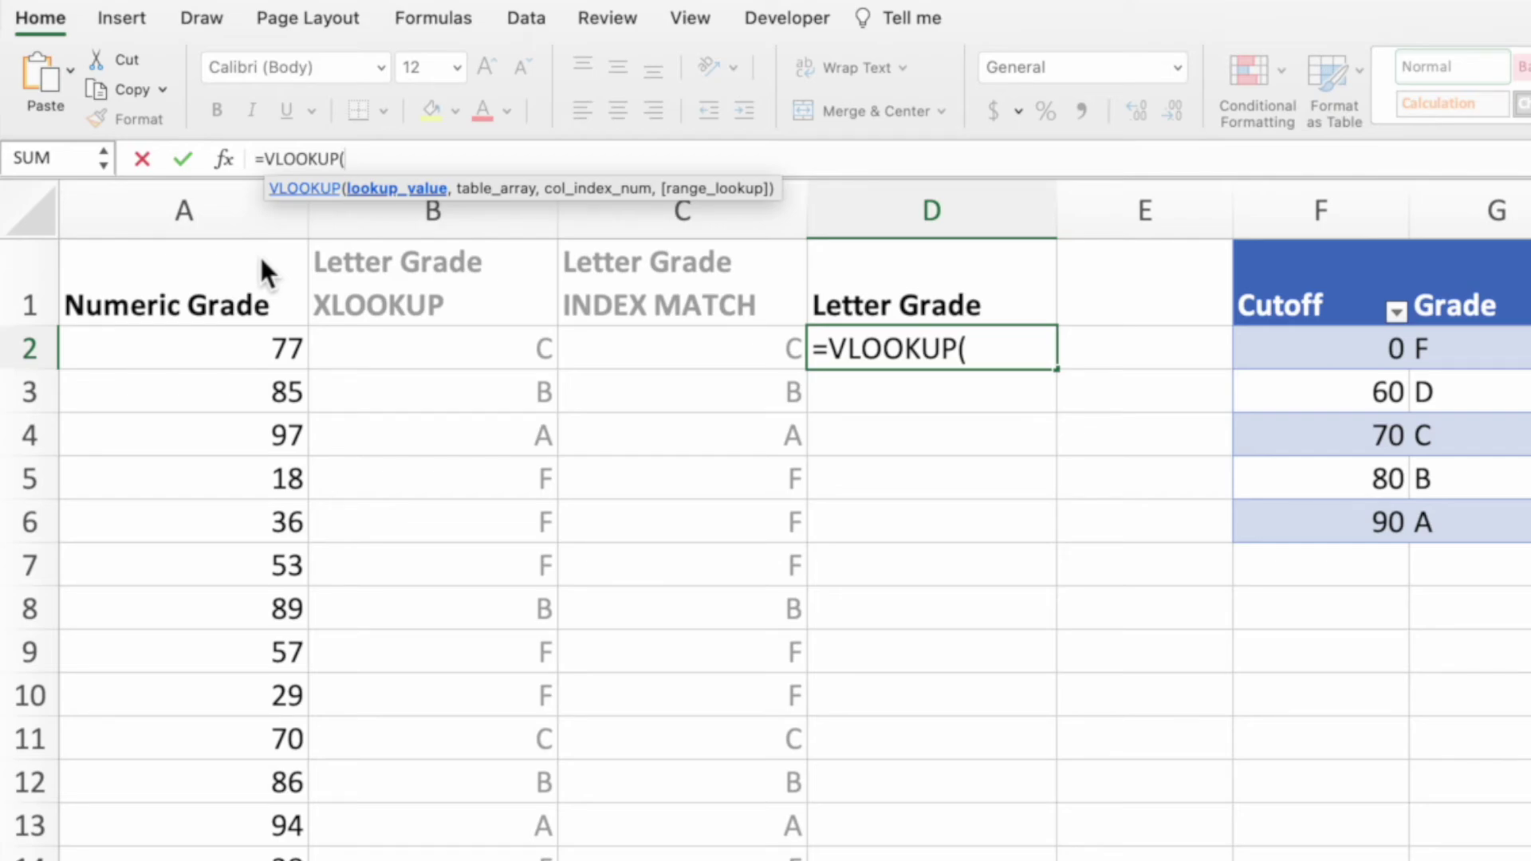
click(216, 364)
- Complete the formula as =VLOOKUP(A2,GradeCutoffs,2,TRUE) for approximate matching
text(,)
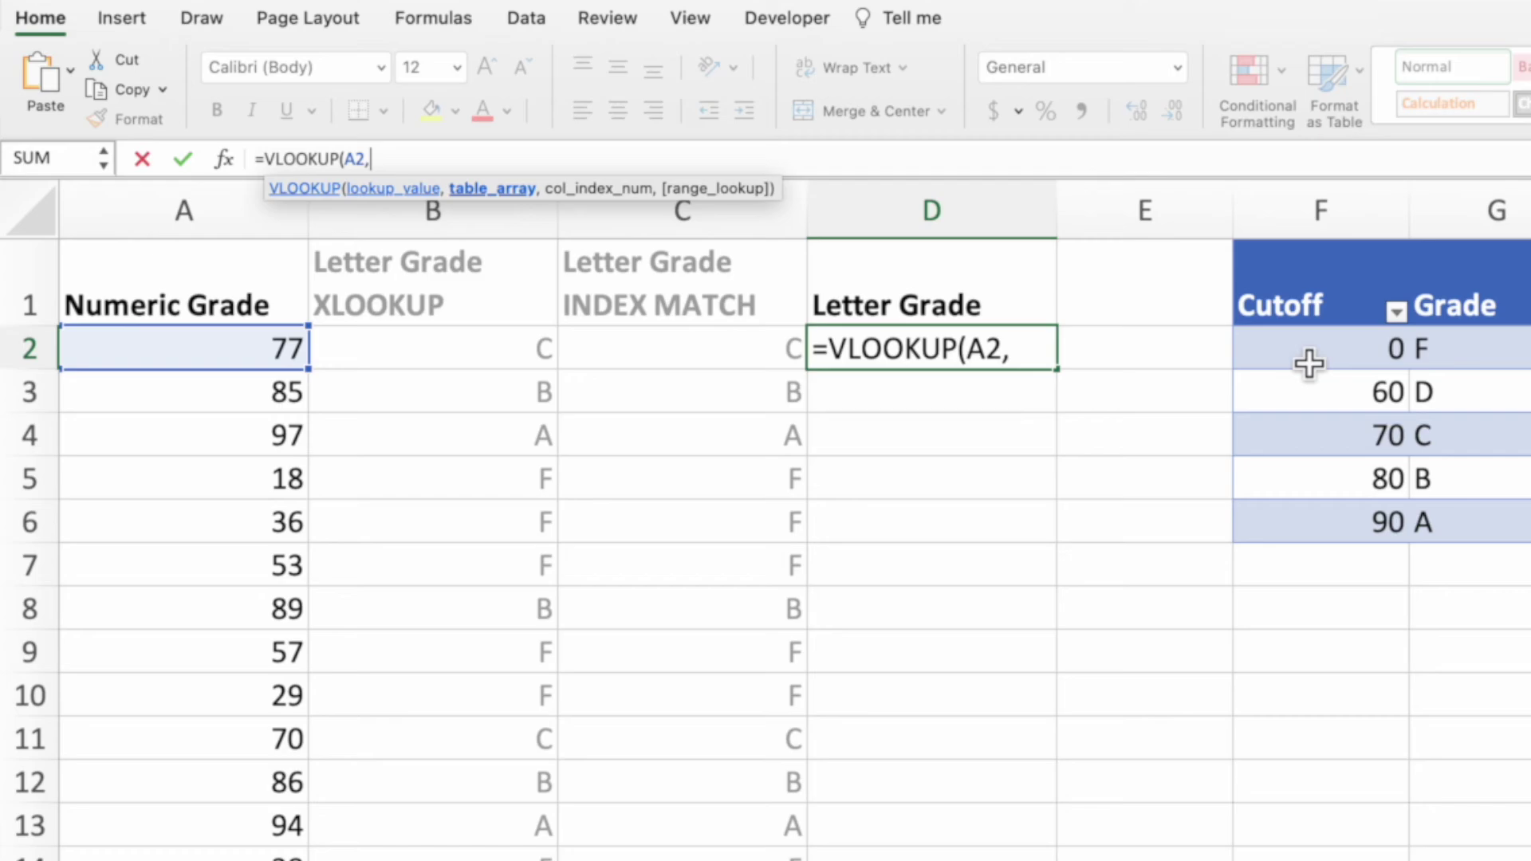
drag(1309, 364, 1503, 535)
text(,)
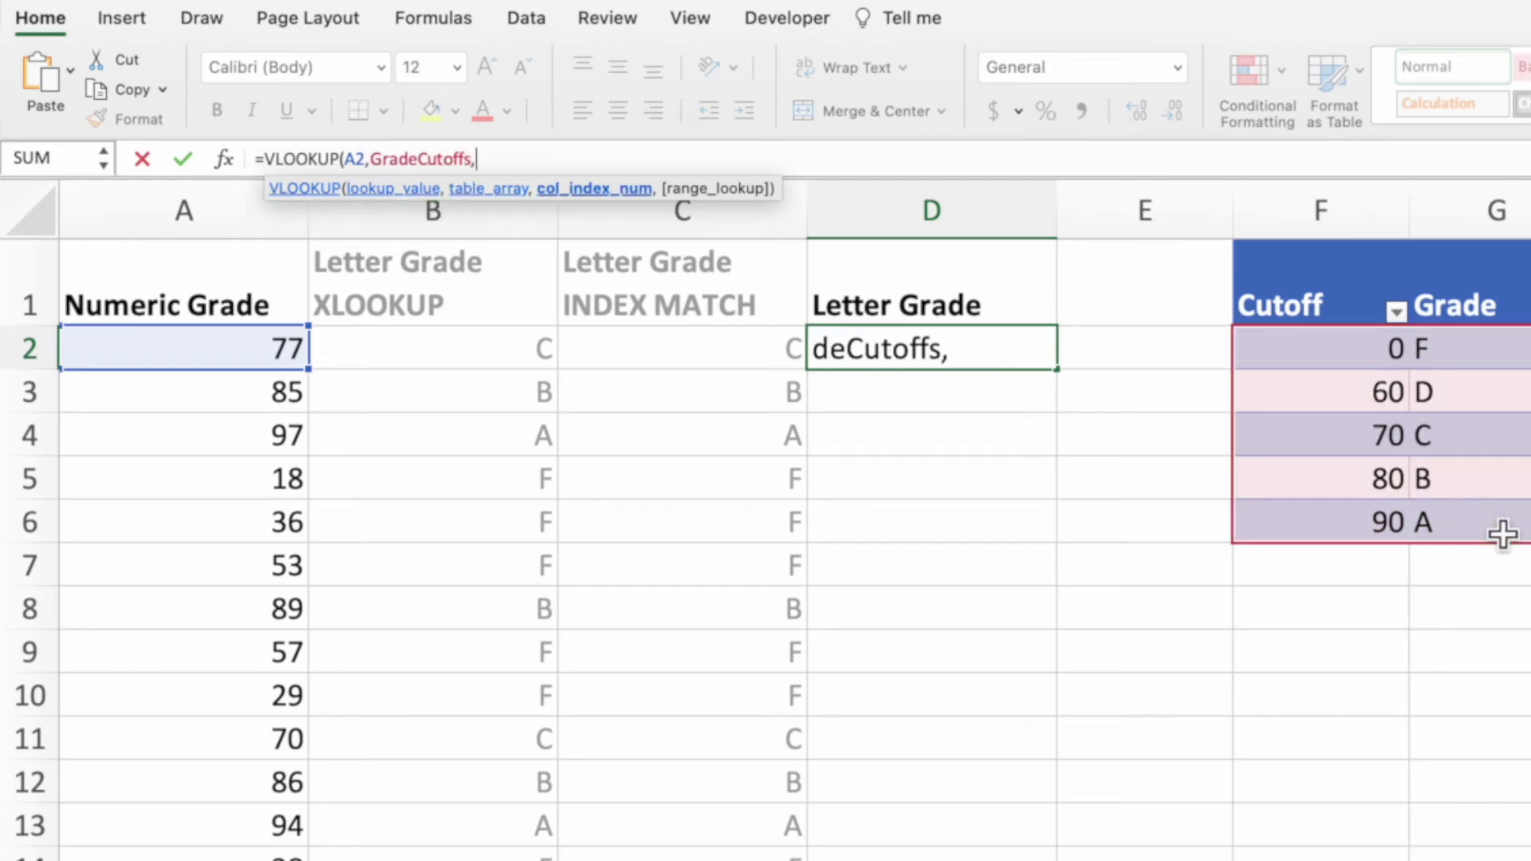
text(2)
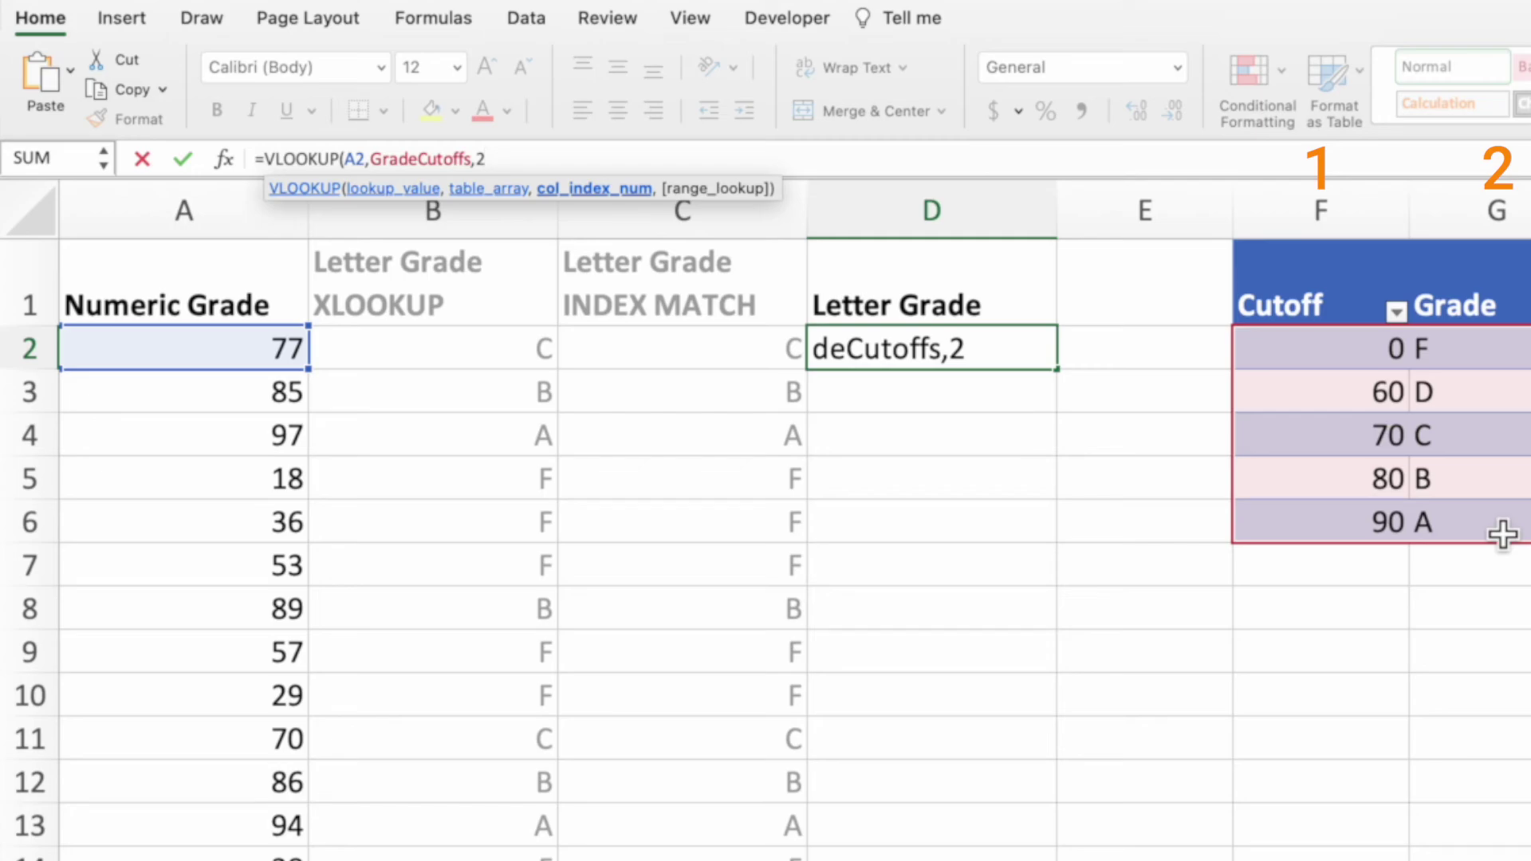
text(,)
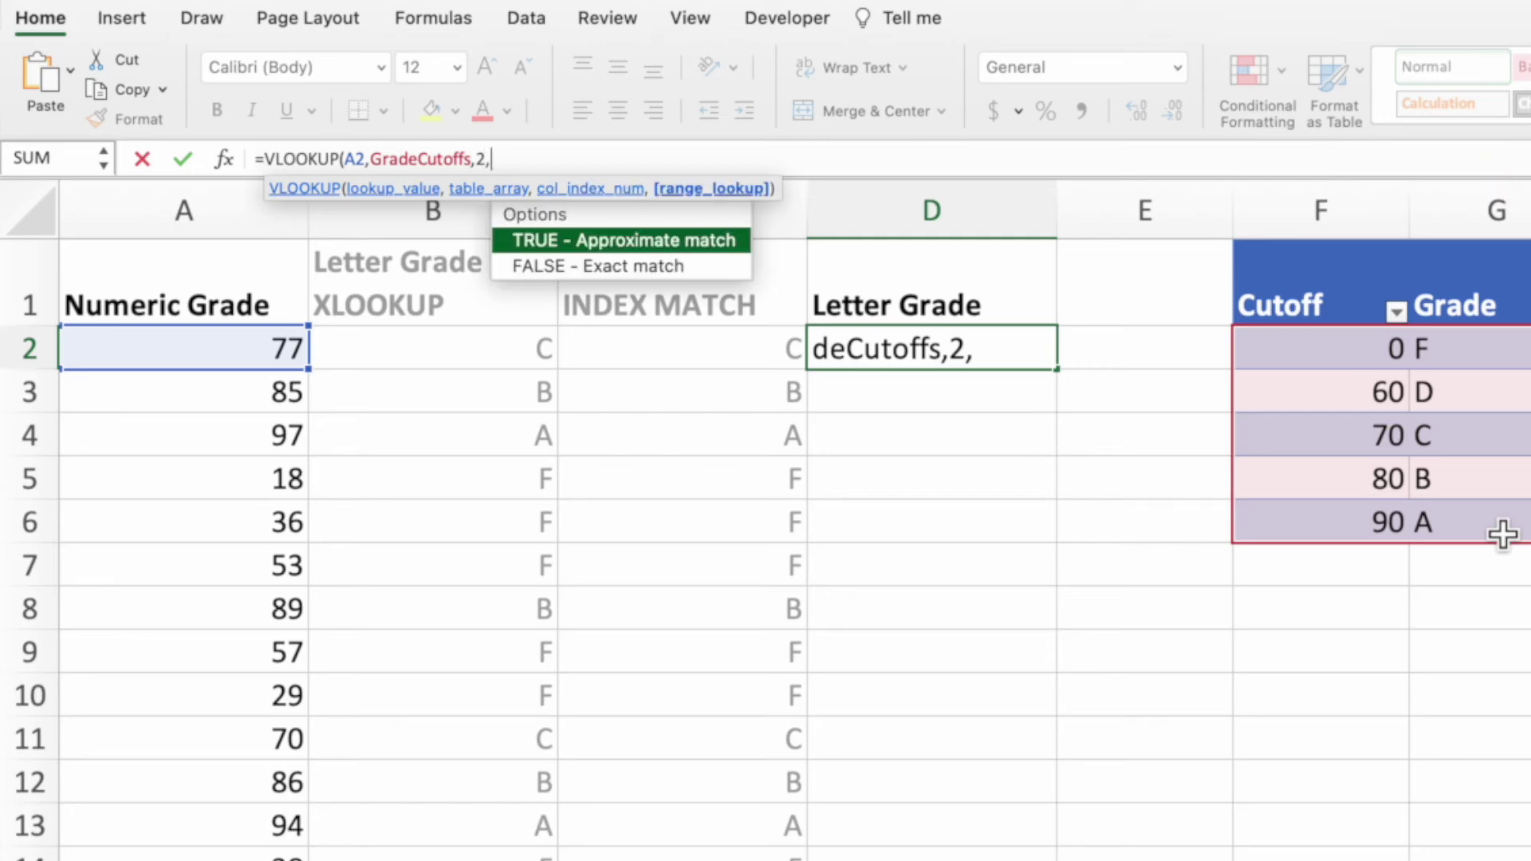
double_click(622, 244)
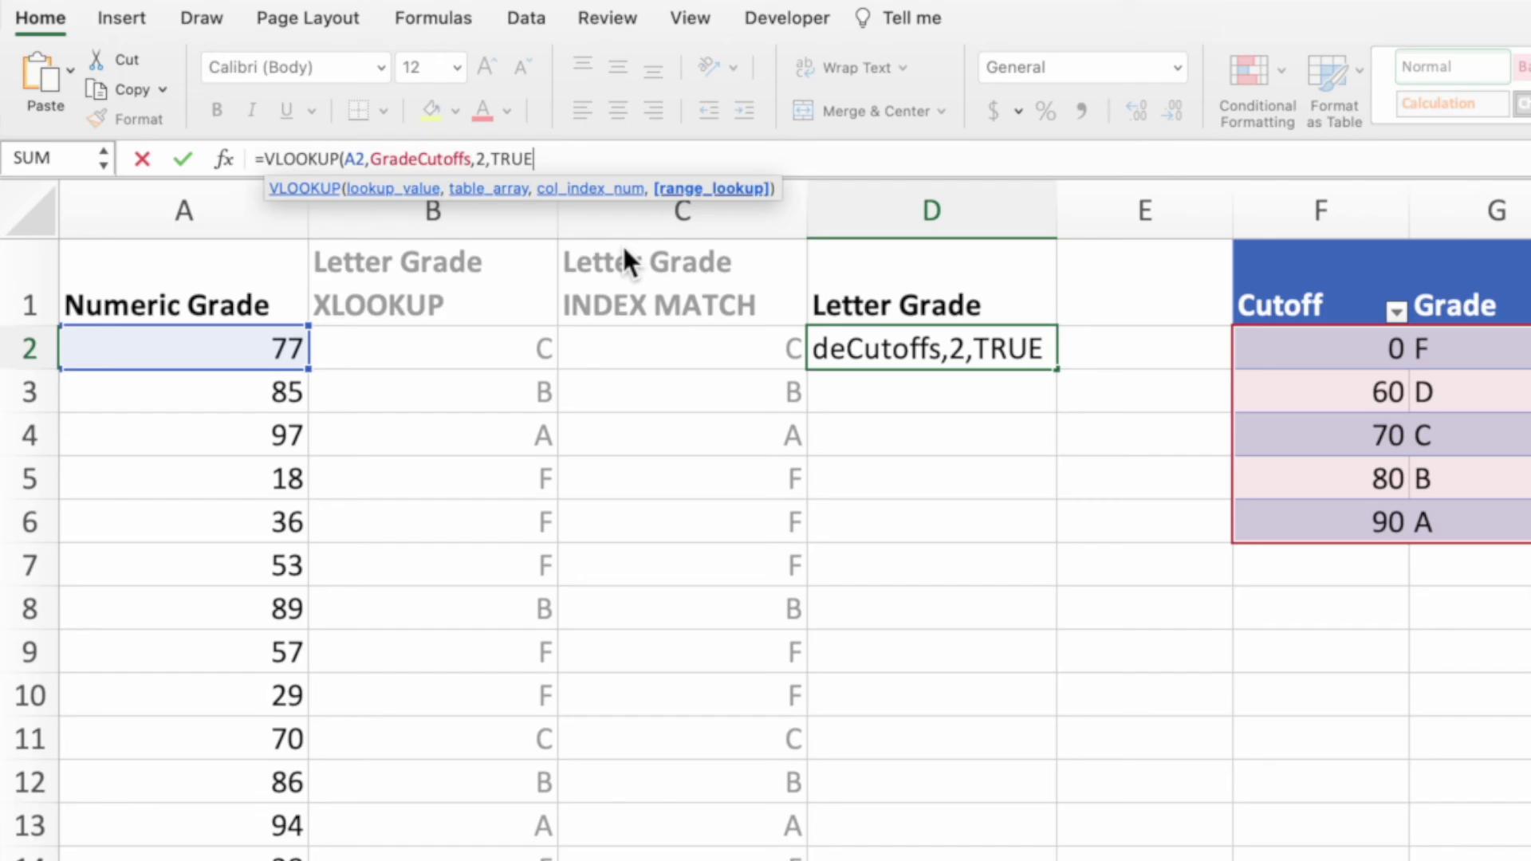
text())
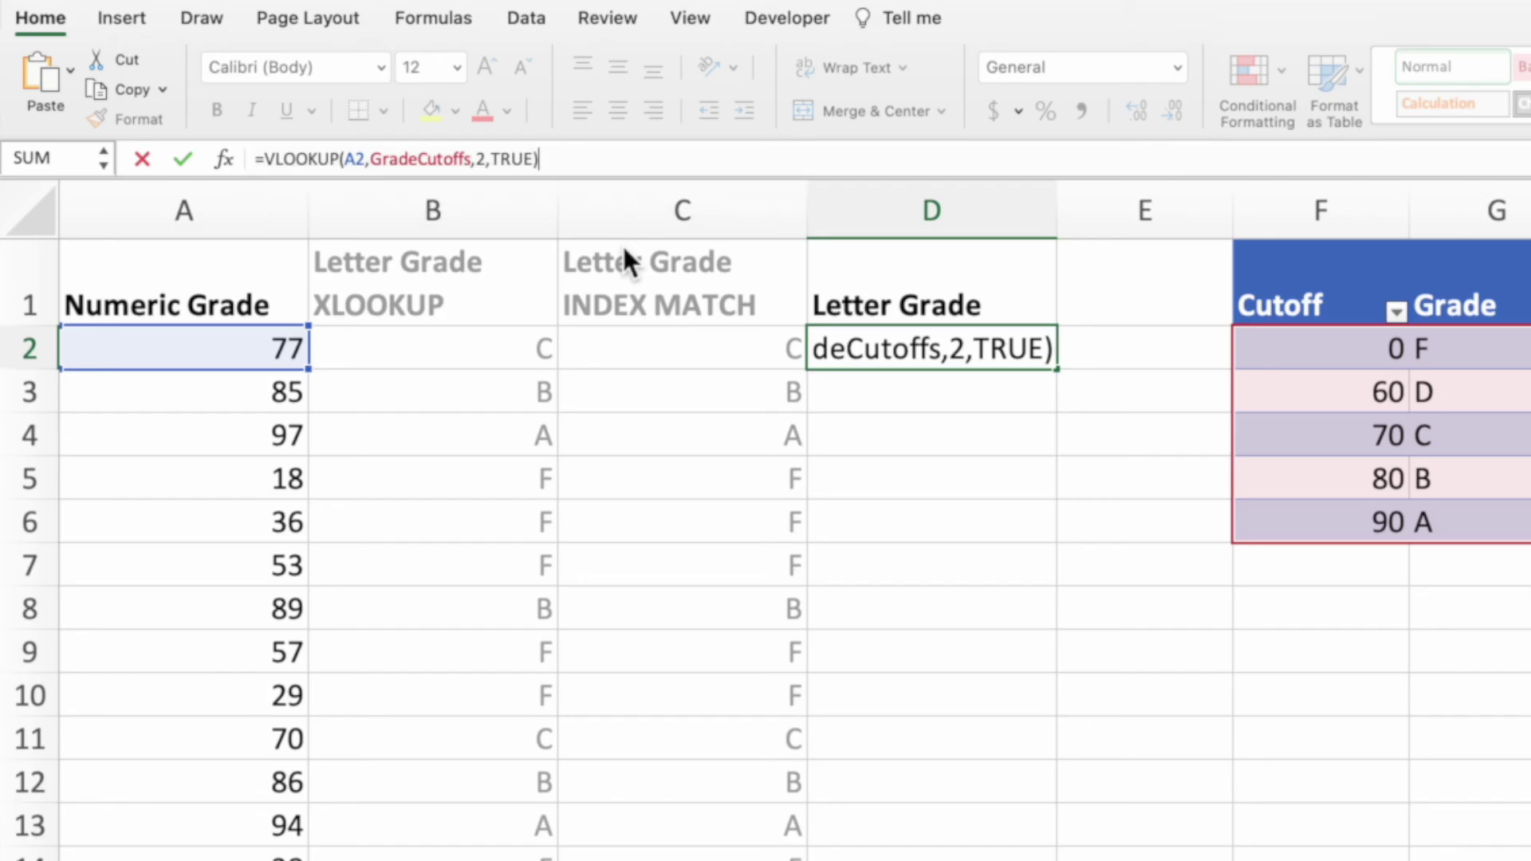
key(Return)
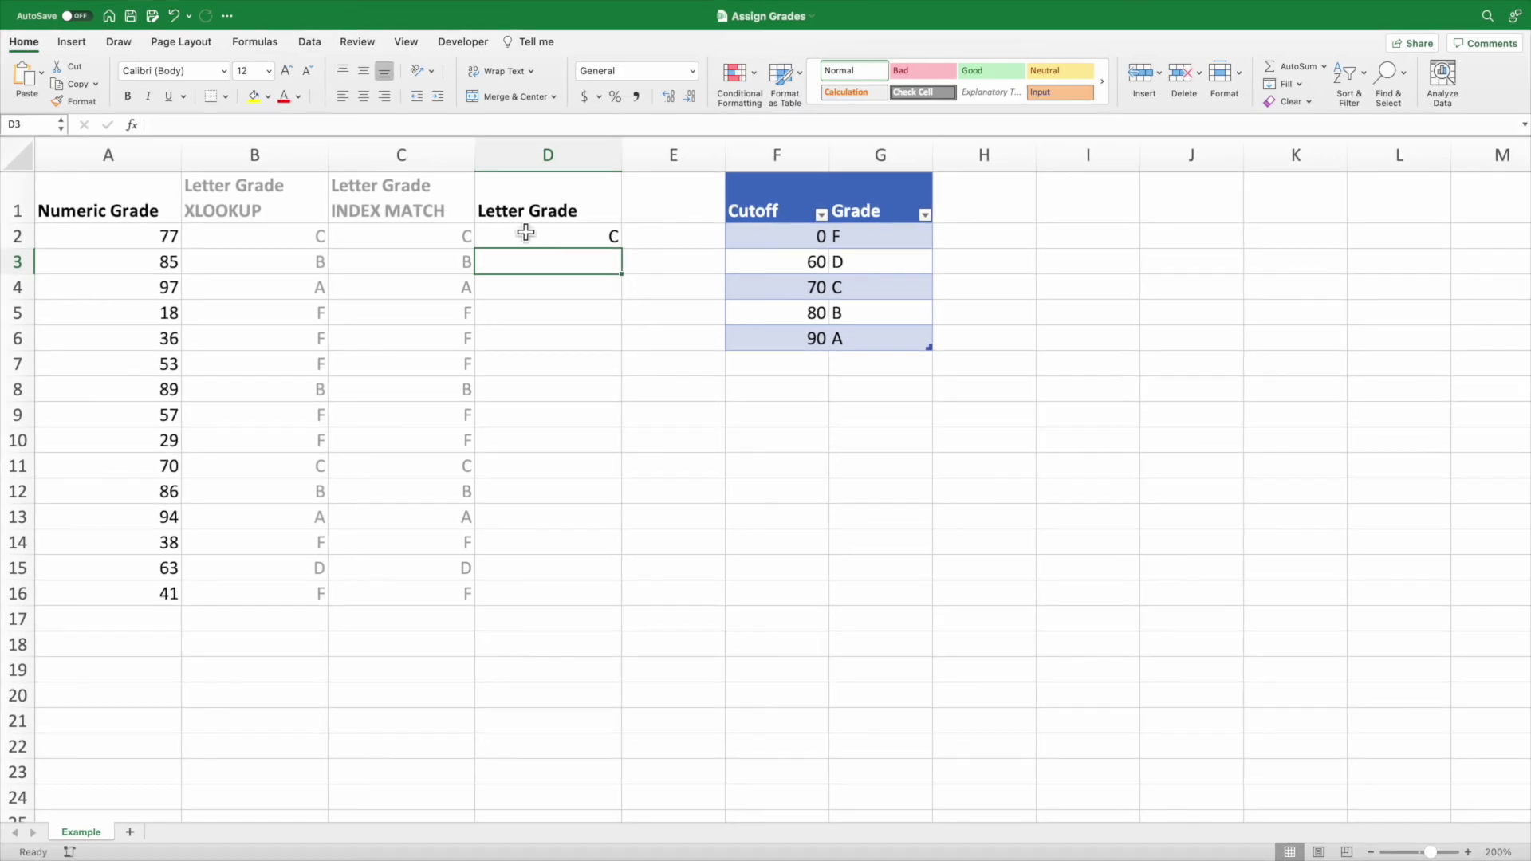
- Fill the D2 VLOOKUP formula down through D16 and reselect D2
click(687, 273)
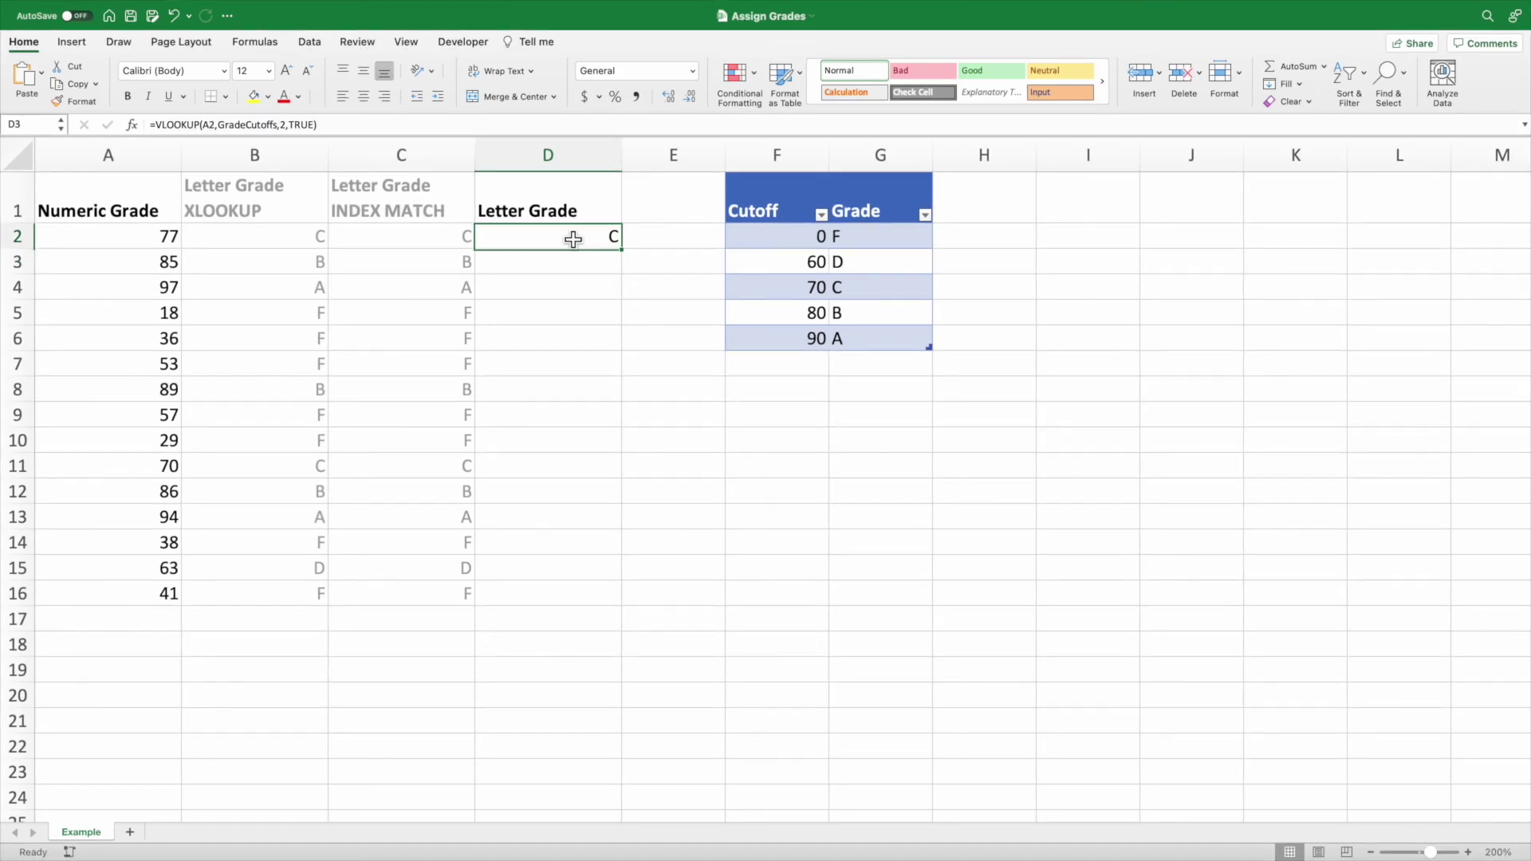
drag(621, 250, 600, 605)
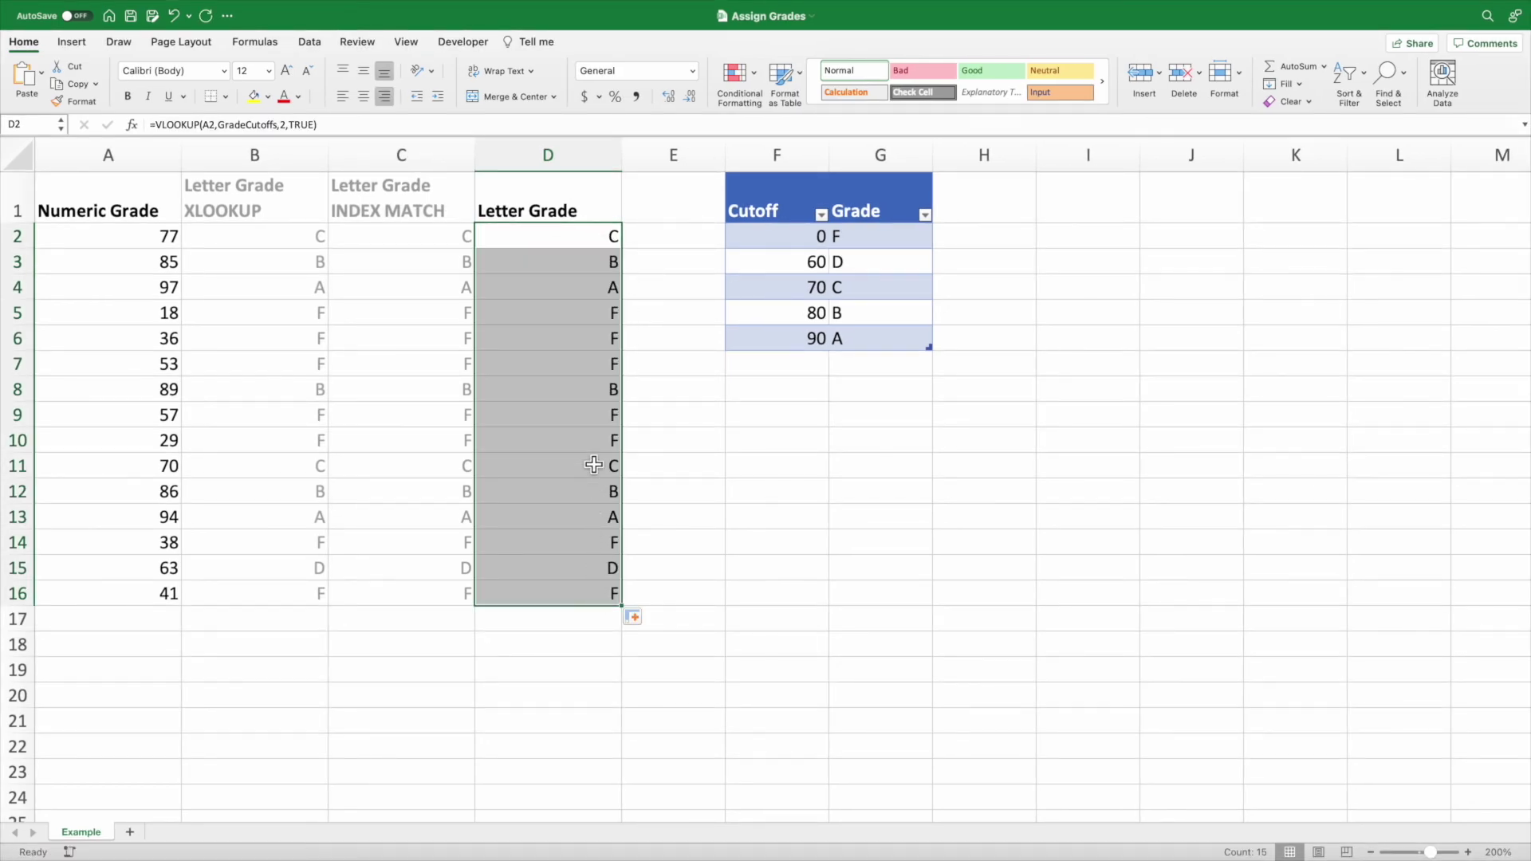
click(594, 242)
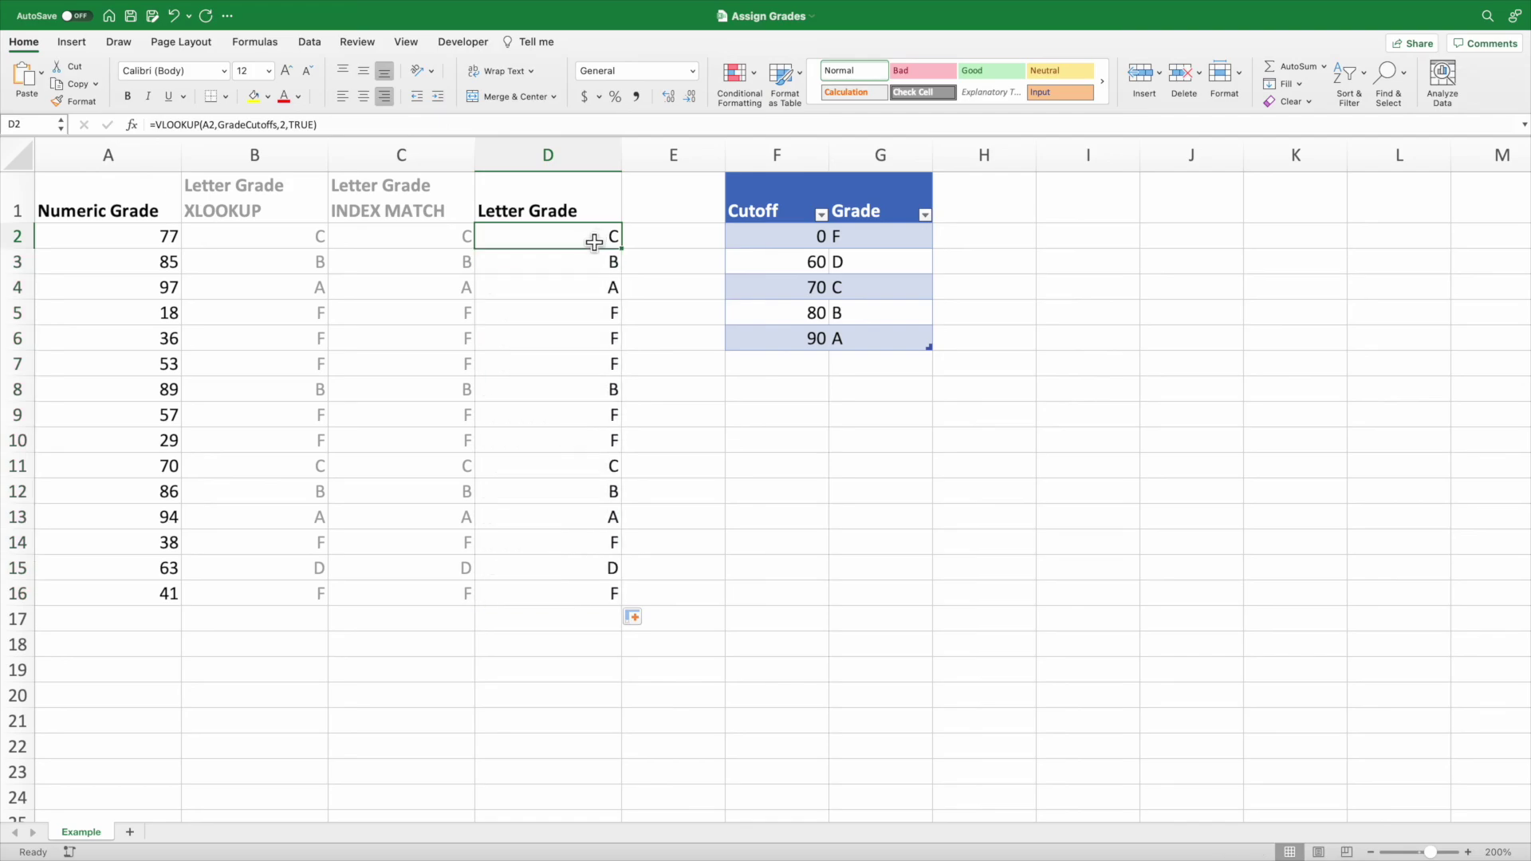